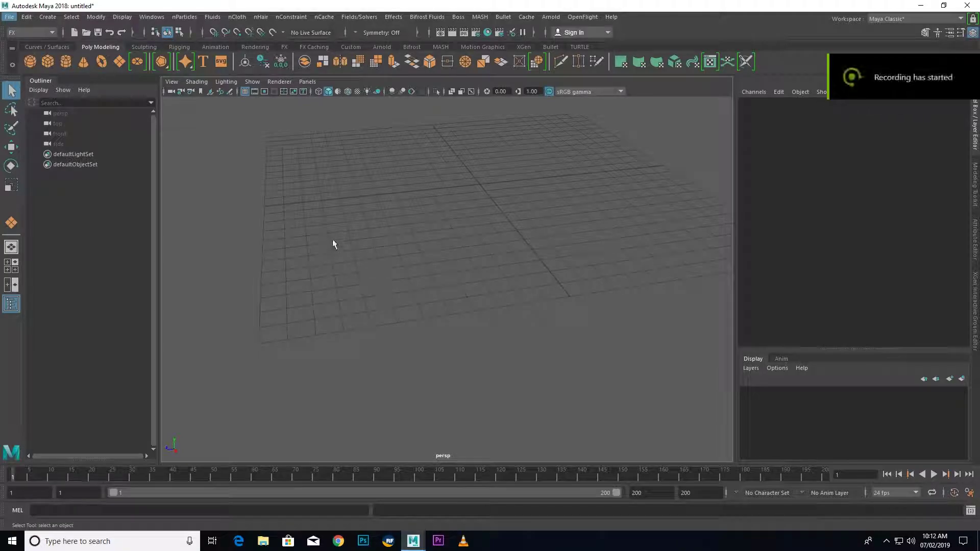
Draw a polygon plane across the grid.
{"action": "mouse_move", "coordinate": [332, 240]}
{"action": "left_mouse_down", "text": "alt"}
{"action": "mouse_move", "coordinate": [394, 234]}
{"action": "mouse_move", "coordinate": [394, 289]}
{"action": "mouse_move", "coordinate": [325, 260]}
{"action": "left_mouse_up", "text": "alt"}
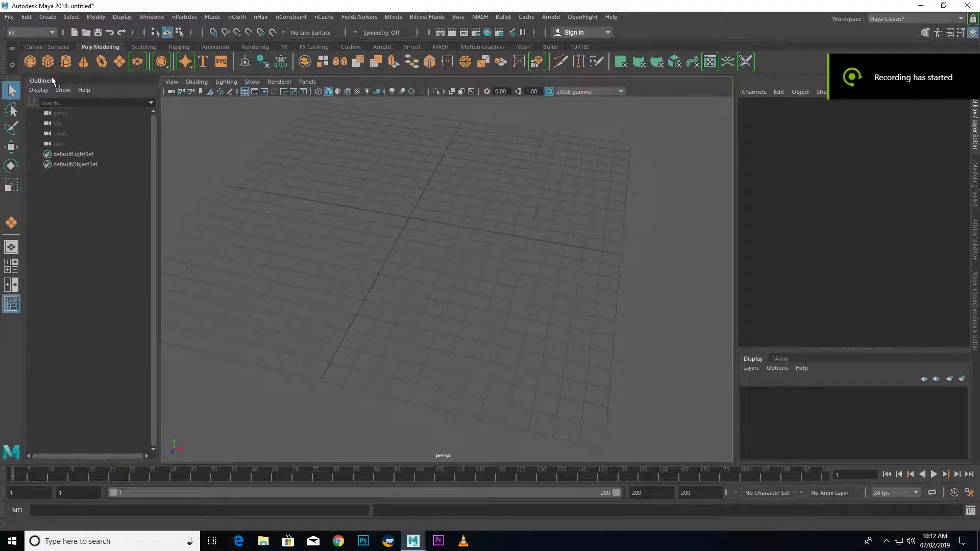
{"action": "left_click", "coordinate": [119, 61]}
{"action": "left_click_drag", "start_coordinate": [310, 206], "coordinate": [595, 422]}
{"action": "mouse_move", "coordinate": [595, 423]}
{"action": "left_mouse_down", "text": "alt"}
{"action": "mouse_move", "coordinate": [298, 247]}
{"action": "mouse_move", "coordinate": [786, 163]}
{"action": "left_mouse_up", "text": "alt"}
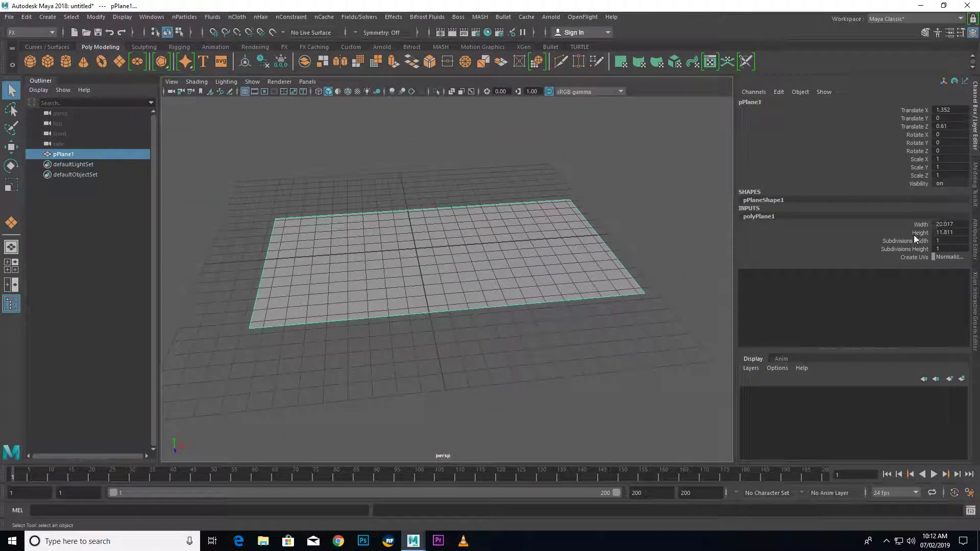
Set the plane's Subdivisions Width and Height to 50.
{"action": "left_click_drag", "start_coordinate": [915, 240], "coordinate": [914, 249]}
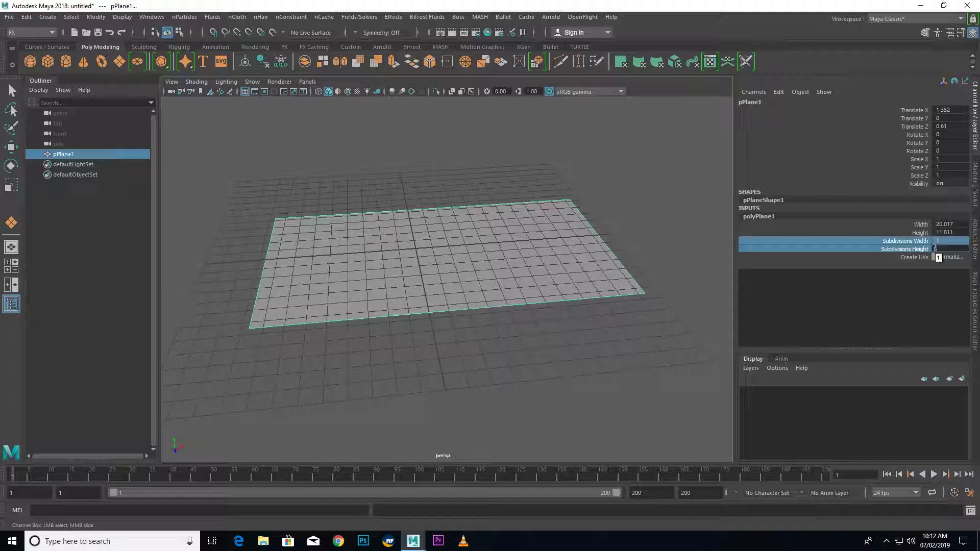
{"action": "type", "text": "50"}
{"action": "key", "text": "Return"}
{"action": "mouse_move", "coordinate": [430, 282]}
{"action": "left_mouse_down", "text": "alt"}
{"action": "mouse_move", "coordinate": [459, 285]}
{"action": "mouse_move", "coordinate": [357, 171]}
{"action": "left_mouse_up", "text": "alt"}
Convert the plane to an nCloth, test its fall in playback, then rewind.
{"action": "left_click", "coordinate": [234, 19]}
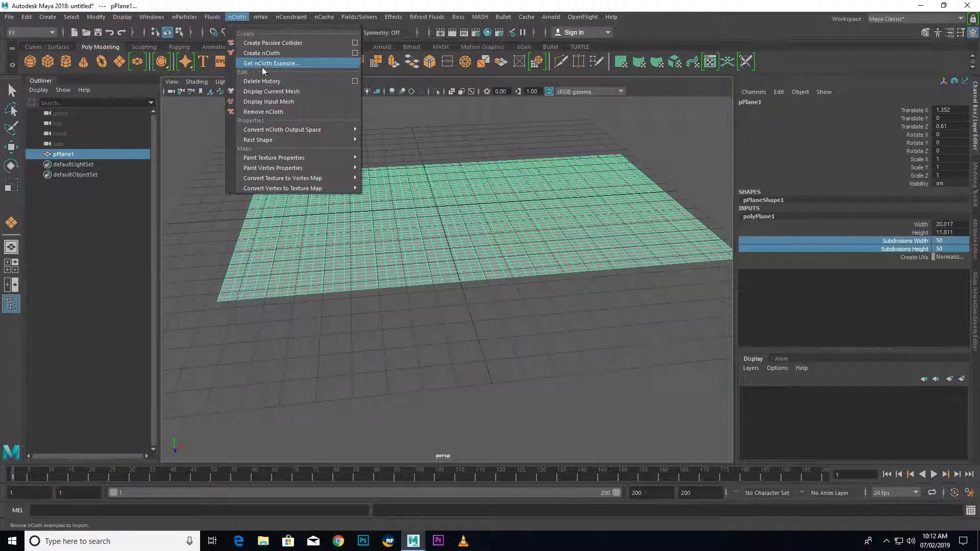
{"action": "left_click", "coordinate": [255, 54]}
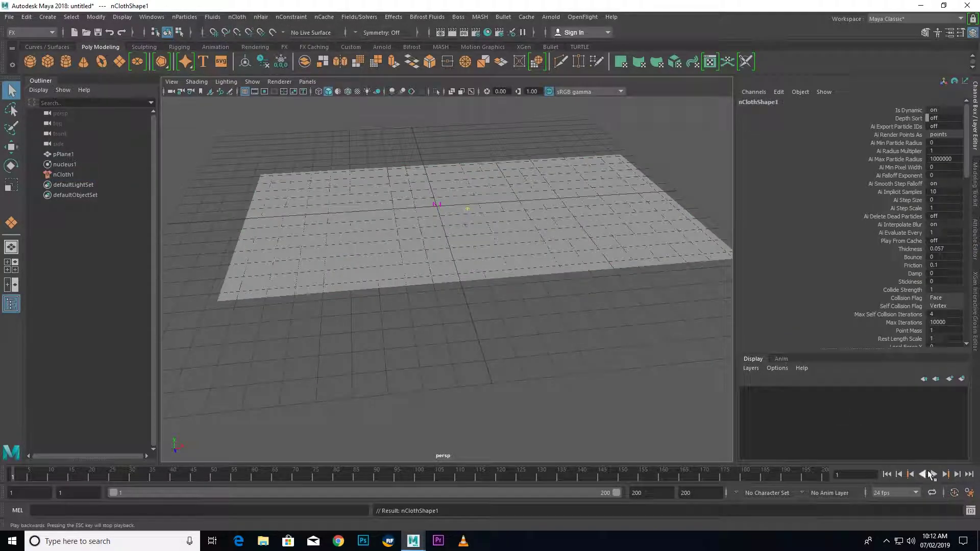
{"action": "left_click", "coordinate": [933, 475]}
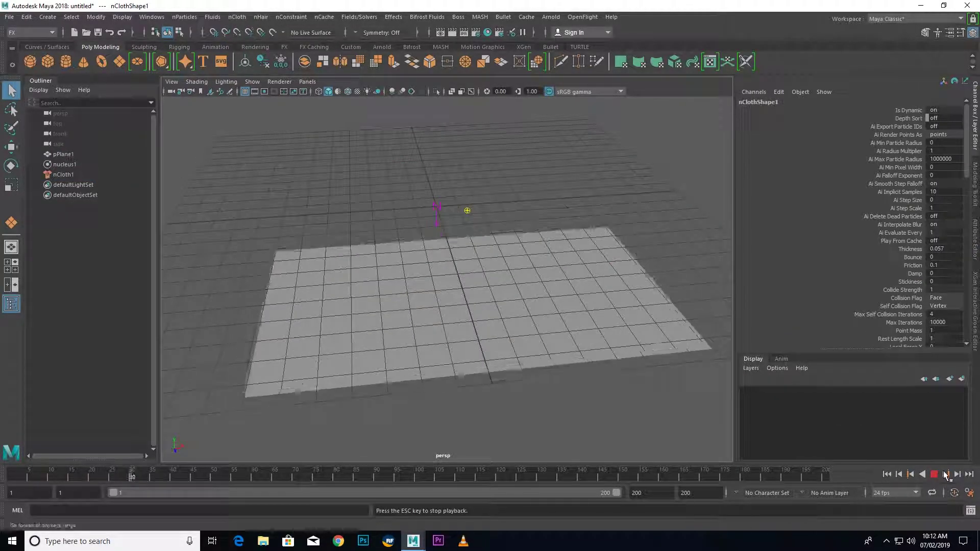
{"action": "left_click", "coordinate": [934, 474]}
{"action": "left_click", "coordinate": [889, 474]}
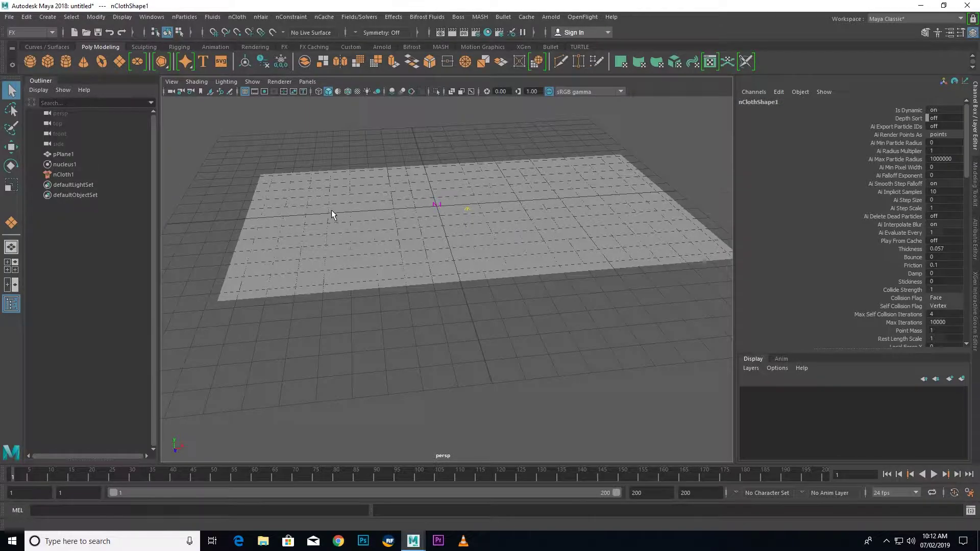
Select the cloth plane and switch it to vertex mode.
{"action": "left_click_drag", "start_coordinate": [333, 212], "coordinate": [391, 217], "text": "alt"}
{"action": "left_click", "coordinate": [392, 216]}
{"action": "right_click_drag", "start_coordinate": [373, 214], "coordinate": [304, 223]}
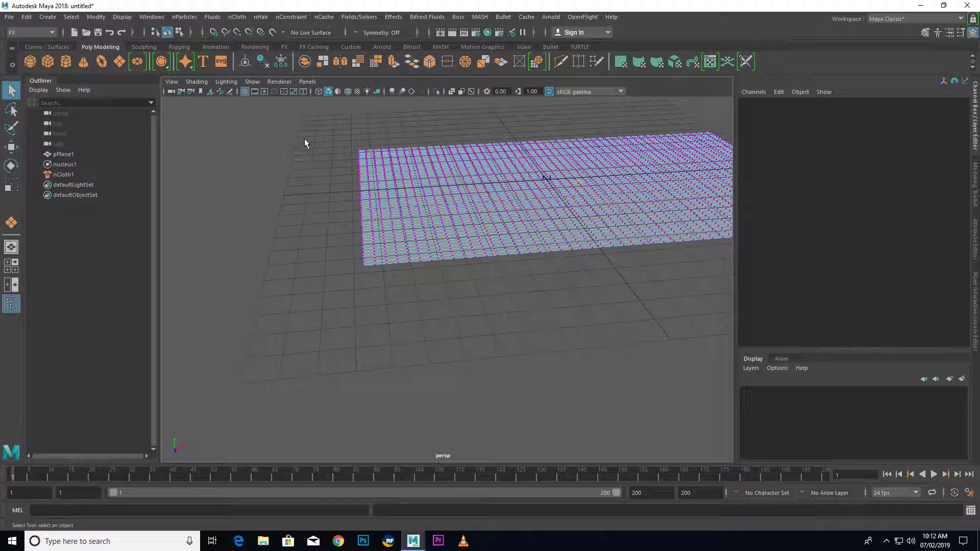
Pin the left-edge vertices with a Transform Constraint and play the simulation.
{"action": "left_click_drag", "start_coordinate": [302, 121], "coordinate": [363, 301]}
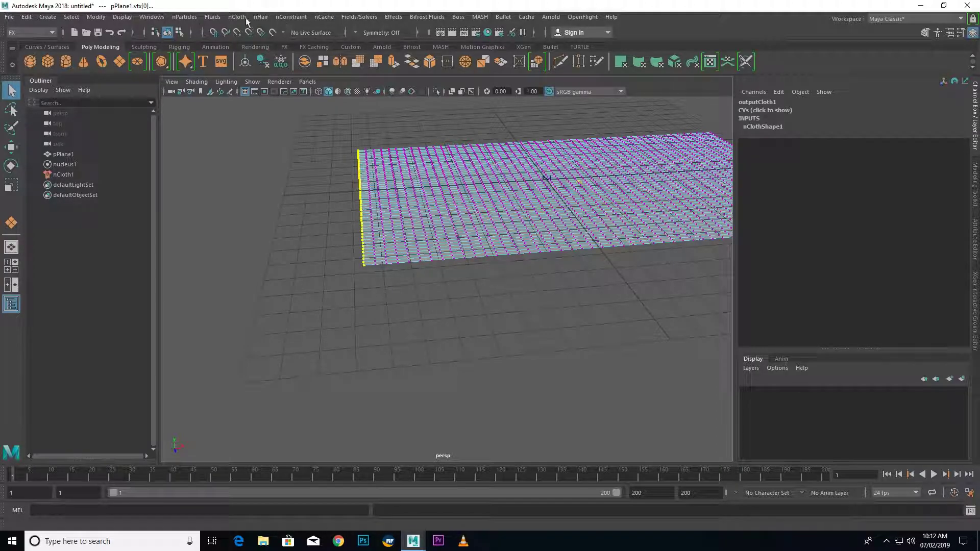
{"action": "left_click", "coordinate": [295, 20]}
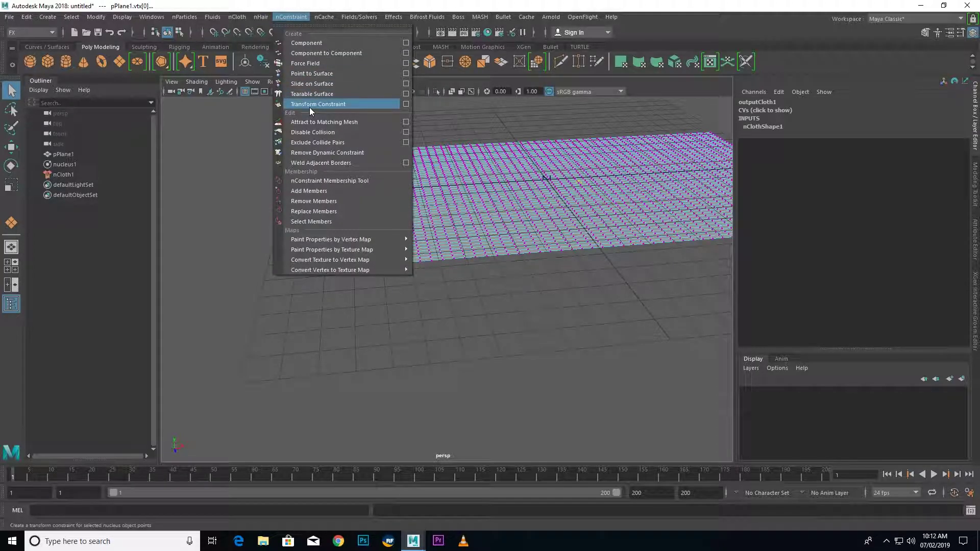
{"action": "left_click", "coordinate": [309, 107]}
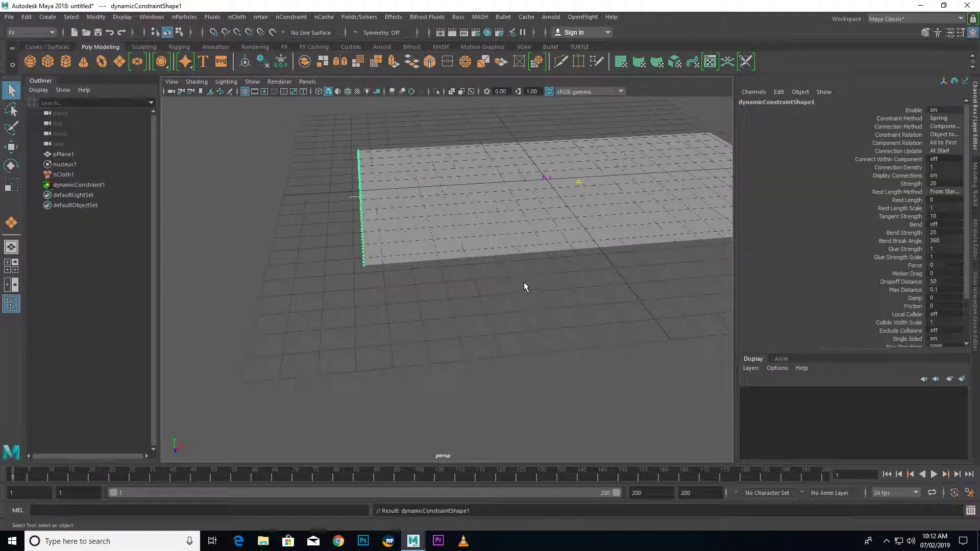
{"action": "left_click_drag", "start_coordinate": [524, 282], "coordinate": [398, 244], "text": "alt"}
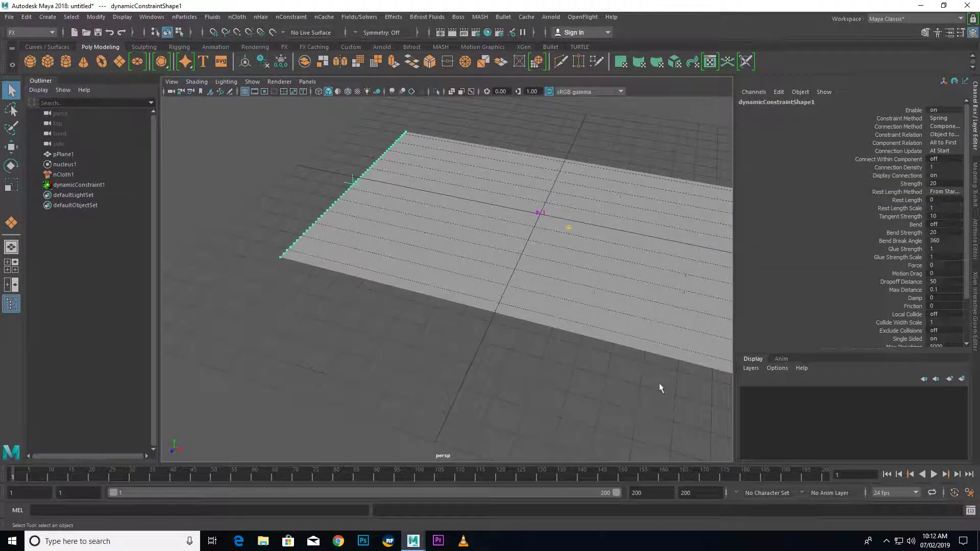
{"action": "left_click", "coordinate": [932, 474]}
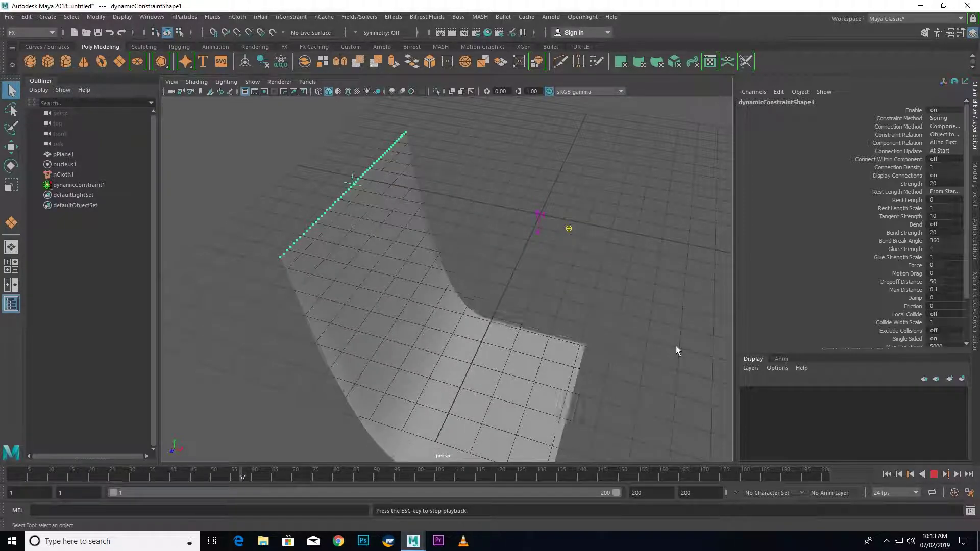
Scale dynamicConstraint1 to 0.694 along Z.
{"action": "left_click", "coordinate": [353, 184]}
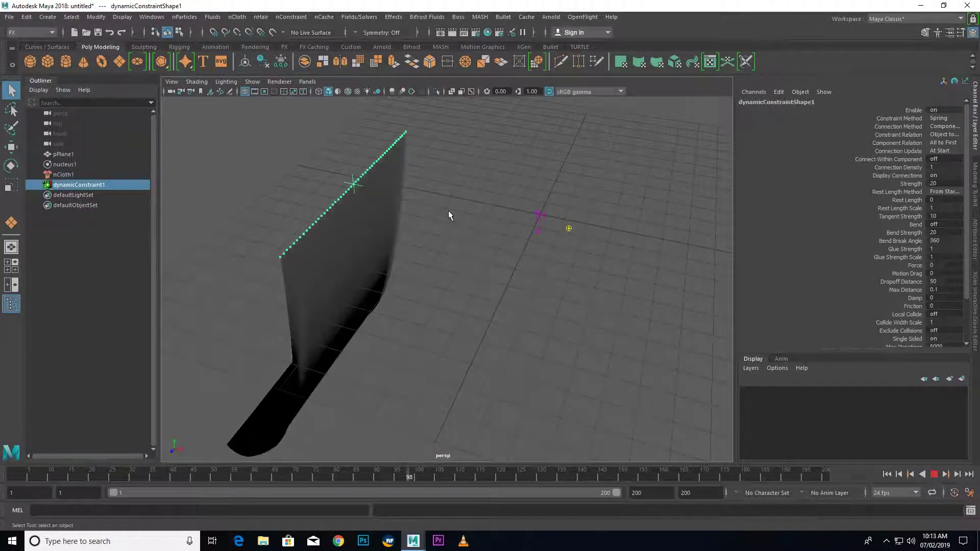
{"action": "key", "text": "Escape"}
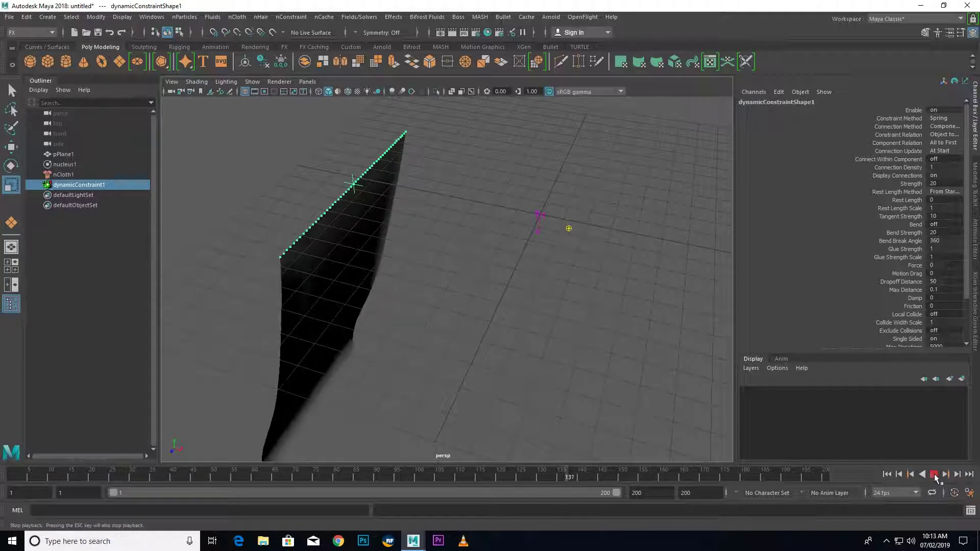
{"action": "key", "text": "r"}
{"action": "left_click_drag", "start_coordinate": [501, 338], "coordinate": [400, 250], "text": "alt"}
{"action": "left_click_drag", "start_coordinate": [337, 179], "coordinate": [352, 175]}
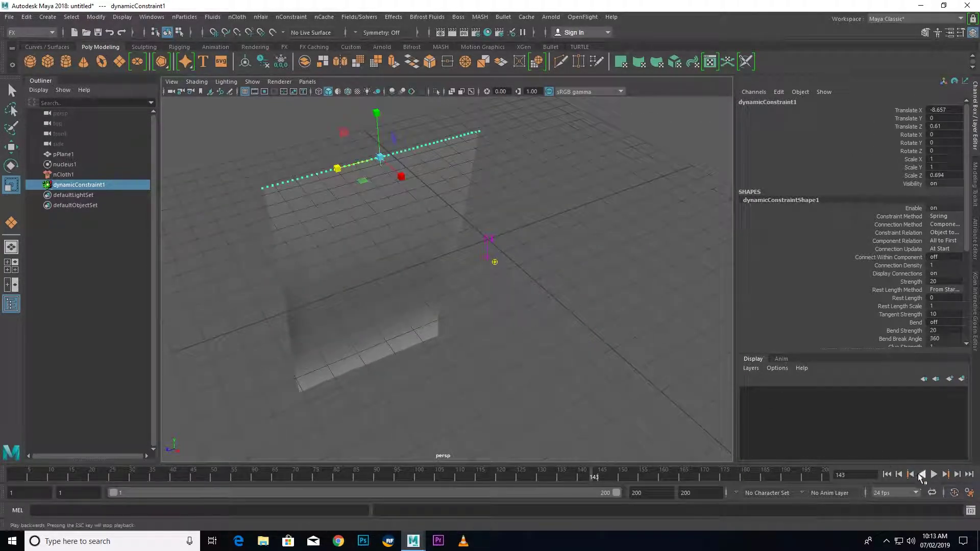
Replay the simulation and inspect the hanging cloth from a low side view.
{"action": "left_click", "coordinate": [934, 474]}
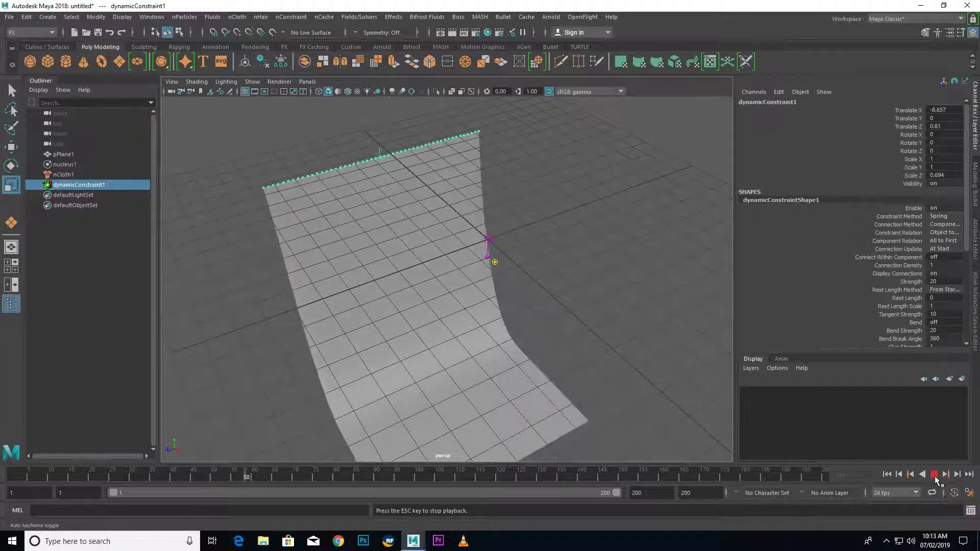
{"action": "left_click", "coordinate": [934, 475]}
{"action": "key", "text": "r"}
{"action": "left_click_drag", "start_coordinate": [443, 295], "coordinate": [485, 303], "text": "alt"}
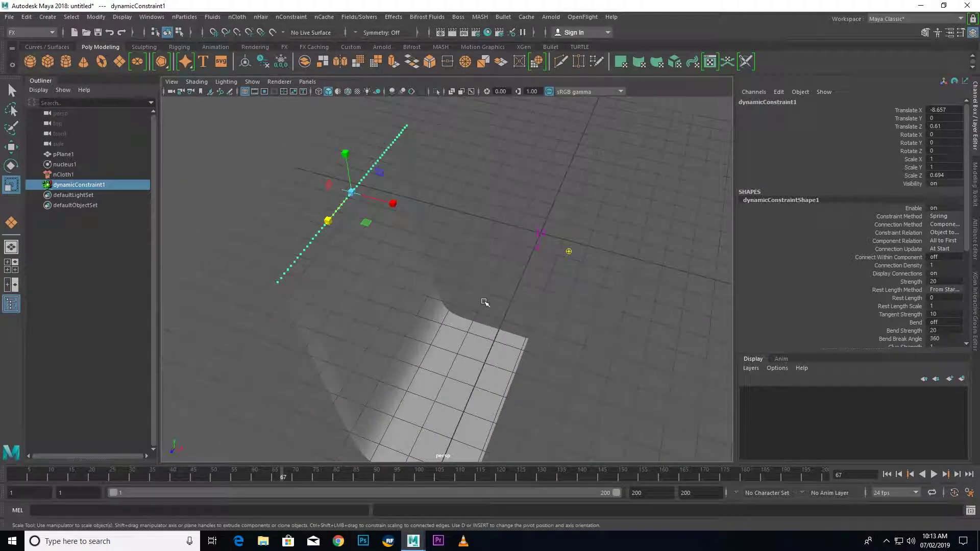
{"action": "mouse_move", "coordinate": [356, 278]}
{"action": "left_mouse_down", "text": "alt"}
{"action": "mouse_move", "coordinate": [409, 247]}
{"action": "mouse_move", "coordinate": [380, 246]}
{"action": "left_mouse_up", "text": "alt"}
Undo the Z scaling and the transform constraint so the cloth is unpinned.
{"action": "key", "text": "ctrl+z"}
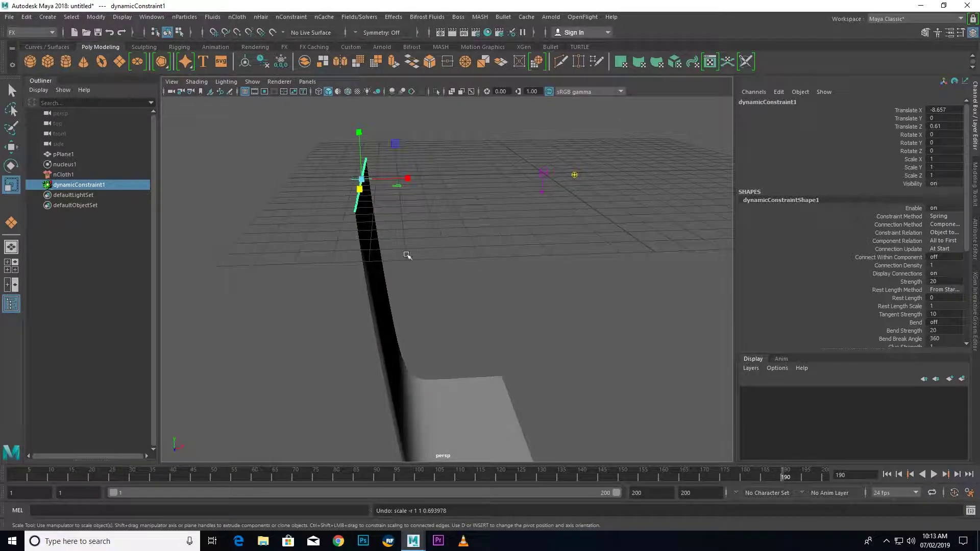
{"action": "left_click", "coordinate": [377, 275]}
{"action": "key", "text": "ctrl+z"}
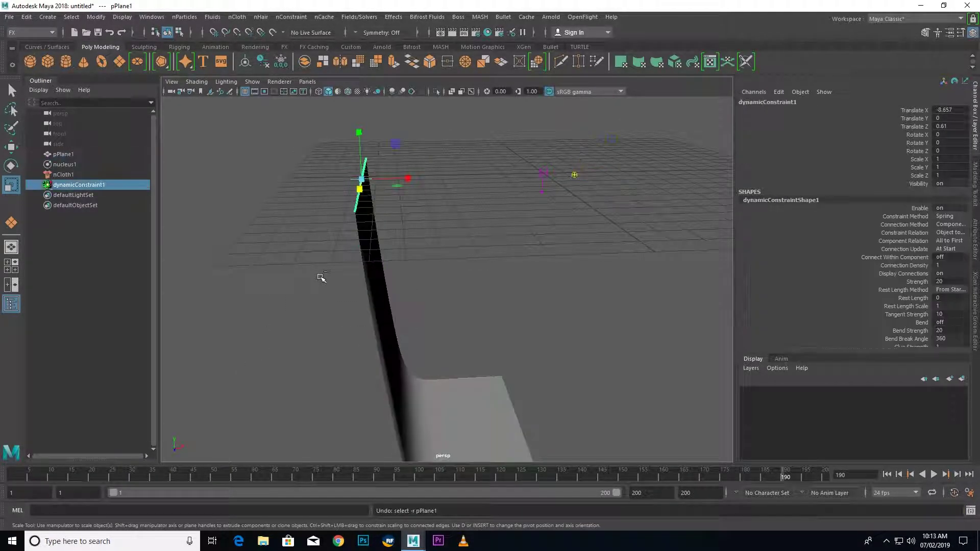
{"action": "key", "text": "ctrl+z"}
{"action": "key", "text": "ctrl+z"}
{"action": "key", "text": "ctrl+z"}
{"action": "key", "text": "ctrl+z"}
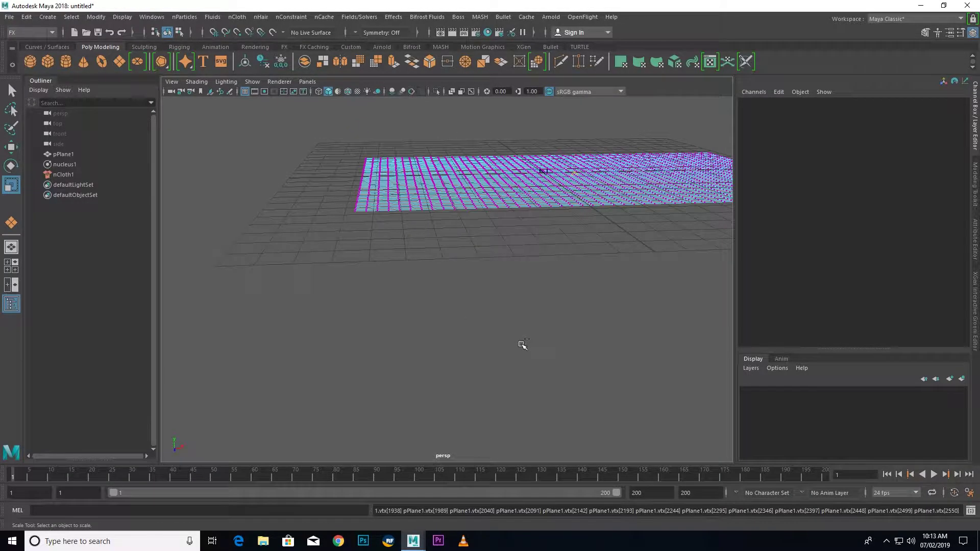
{"action": "key", "text": "ctrl+z"}
Select the cloth plane, test-play the simulation and rewind to frame 1.
{"action": "mouse_move", "coordinate": [516, 332]}
{"action": "left_mouse_down", "text": "alt"}
{"action": "mouse_move", "coordinate": [476, 238]}
{"action": "mouse_move", "coordinate": [480, 271]}
{"action": "left_mouse_up", "text": "alt"}
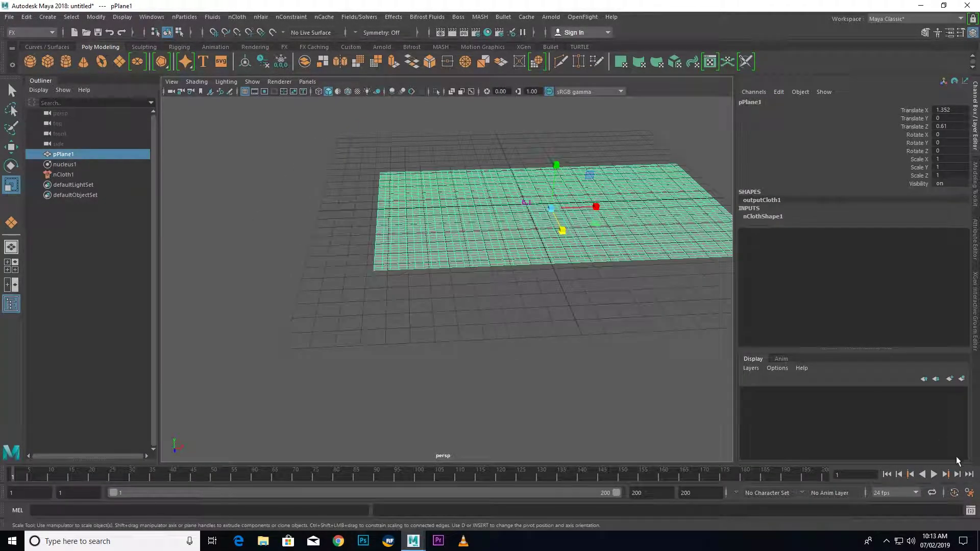
{"action": "left_click", "coordinate": [934, 475]}
{"action": "left_click", "coordinate": [887, 475]}
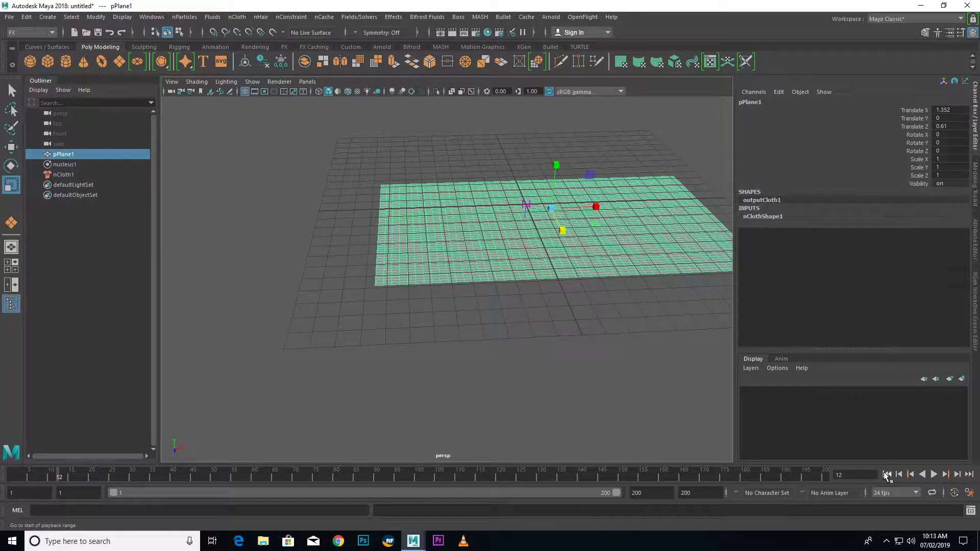
{"action": "mouse_move", "coordinate": [460, 307]}
{"action": "left_mouse_down", "text": "alt"}
{"action": "mouse_move", "coordinate": [414, 275]}
{"action": "mouse_move", "coordinate": [386, 330]}
{"action": "left_mouse_up", "text": "alt"}
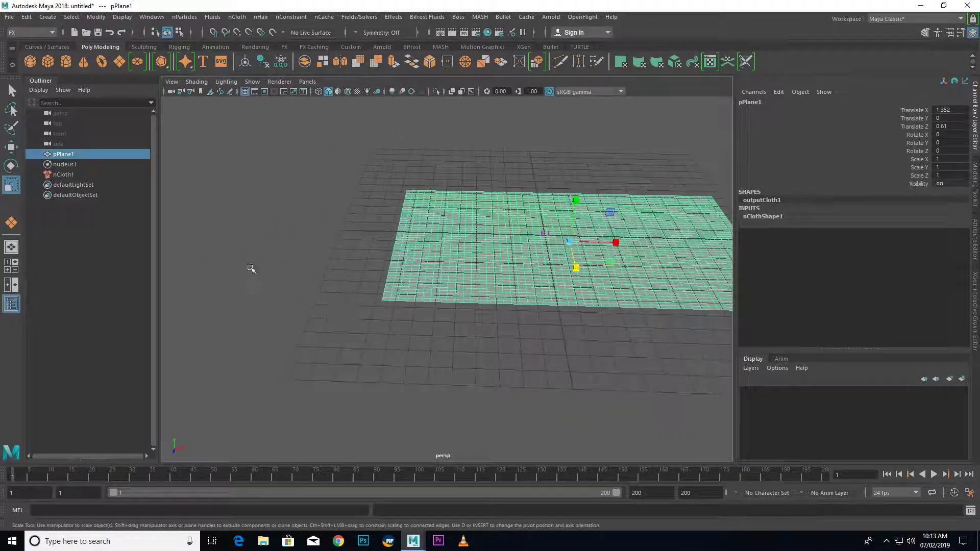
Build a long, thin polygon cube rail along the cloth's near edge.
{"action": "left_click", "coordinate": [43, 59]}
{"action": "mouse_move", "coordinate": [339, 273]}
{"action": "left_mouse_down", "text": "alt"}
{"action": "mouse_move", "coordinate": [357, 230]}
{"action": "mouse_move", "coordinate": [397, 425]}
{"action": "left_mouse_up", "text": "alt"}
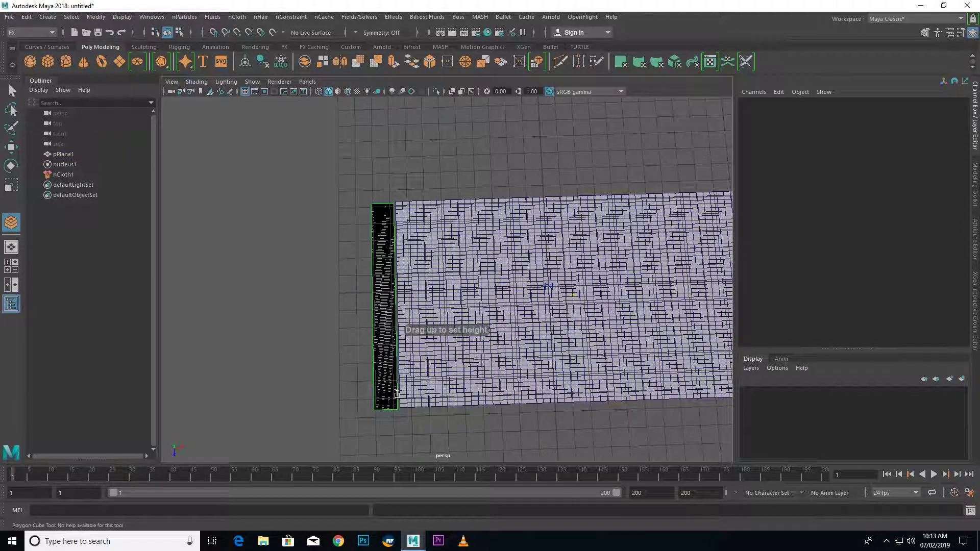
{"action": "mouse_move", "coordinate": [356, 434]}
{"action": "left_mouse_down", "text": "alt"}
{"action": "mouse_move", "coordinate": [366, 353]}
{"action": "mouse_move", "coordinate": [311, 374]}
{"action": "left_mouse_up", "text": "alt"}
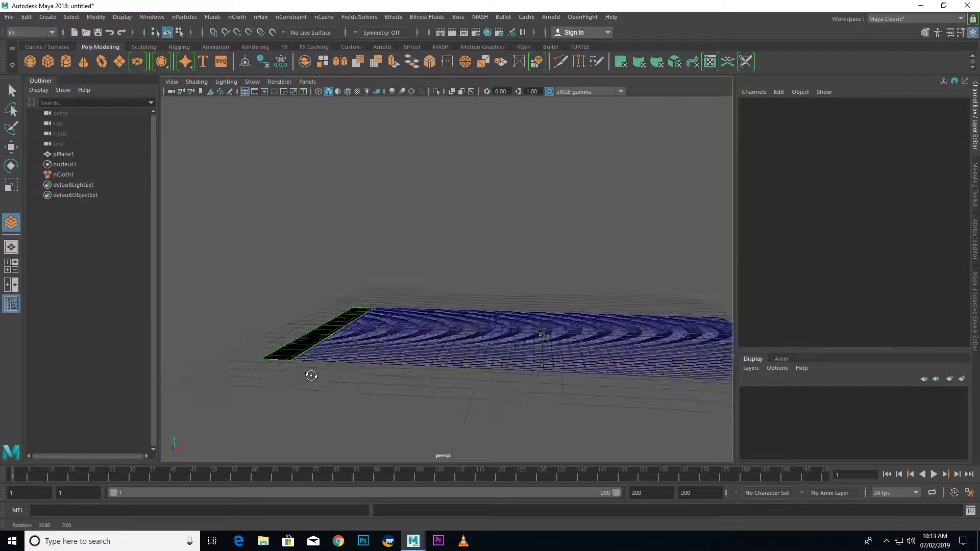
{"action": "left_click_drag", "start_coordinate": [310, 325], "coordinate": [313, 313]}
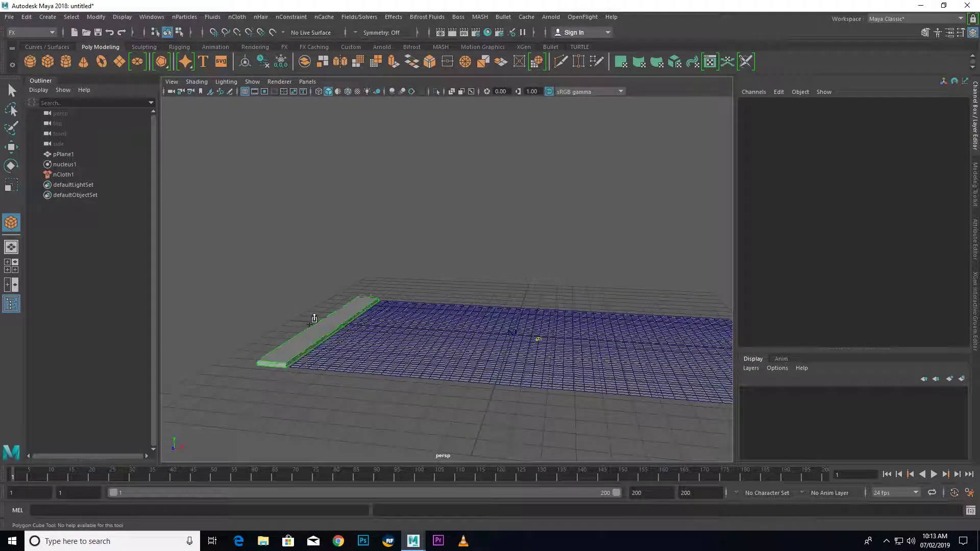
Raise pPlane1 to Y 0.206 and shift it slightly along X.
{"action": "key", "text": "r"}
{"action": "left_click", "coordinate": [360, 371]}
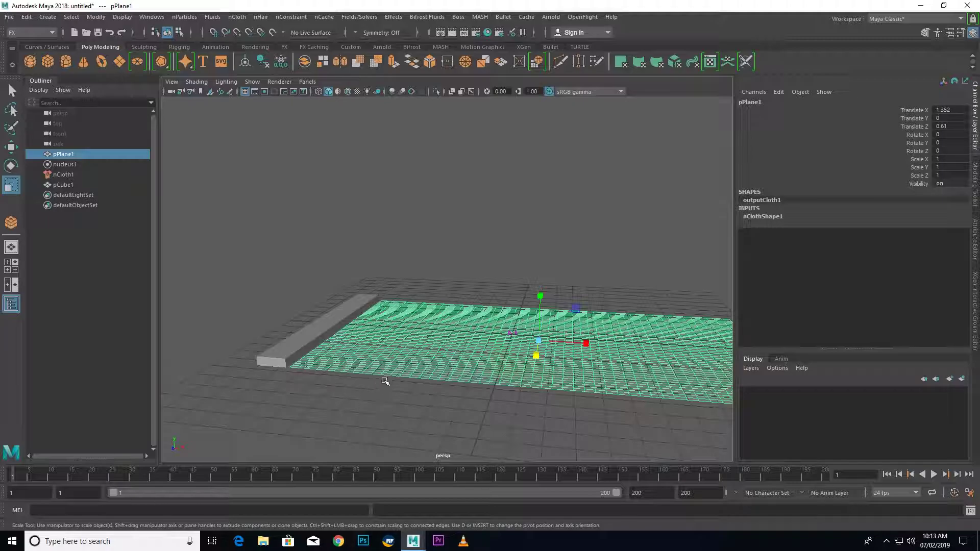
{"action": "key", "text": "w"}
{"action": "left_click_drag", "start_coordinate": [541, 294], "coordinate": [542, 289]}
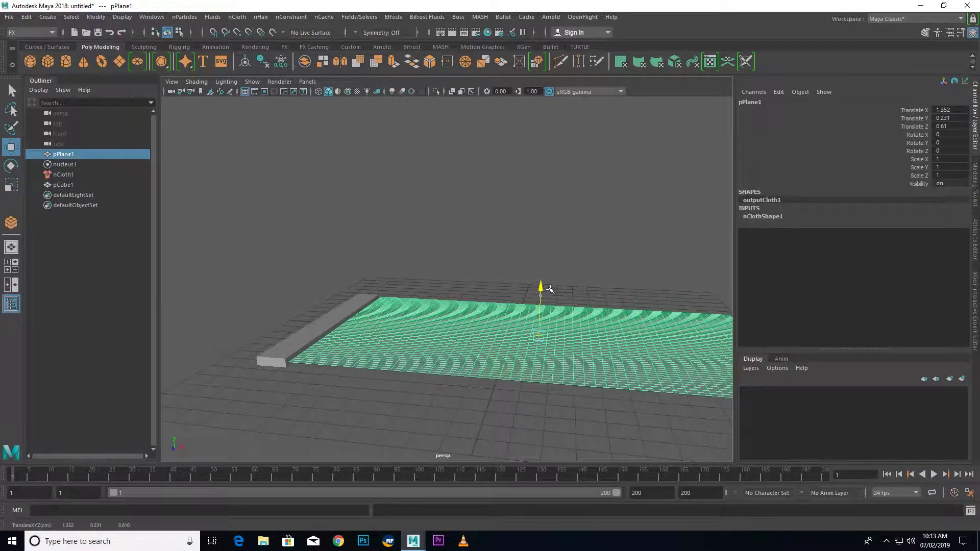
{"action": "left_click_drag", "start_coordinate": [595, 340], "coordinate": [588, 339]}
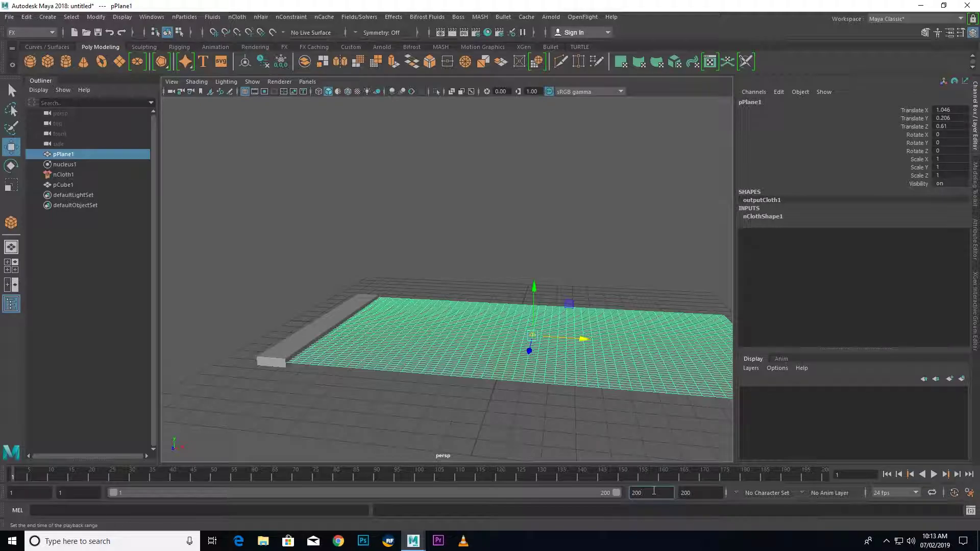
Set the playback end to 2000 frames and select the rail cube.
{"action": "type", "text": "0"}
{"action": "key", "text": "Return"}
{"action": "scroll", "coordinate": [274, 404], "scroll_direction": "up", "scroll_amount": 1}
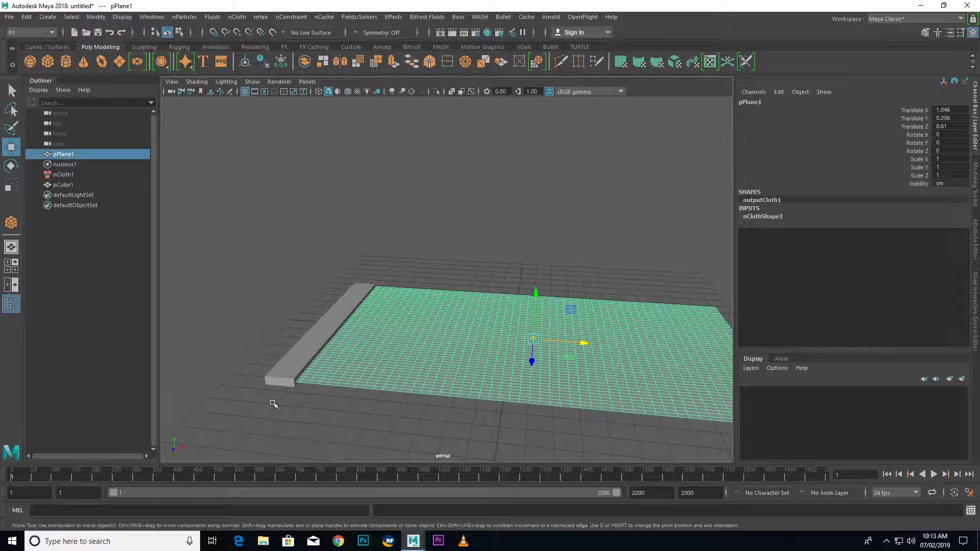
{"action": "middle_click_drag", "start_coordinate": [273, 404], "coordinate": [348, 406], "text": "alt"}
{"action": "left_click", "coordinate": [347, 362]}
{"action": "left_click_drag", "start_coordinate": [354, 409], "coordinate": [295, 427], "text": "alt"}
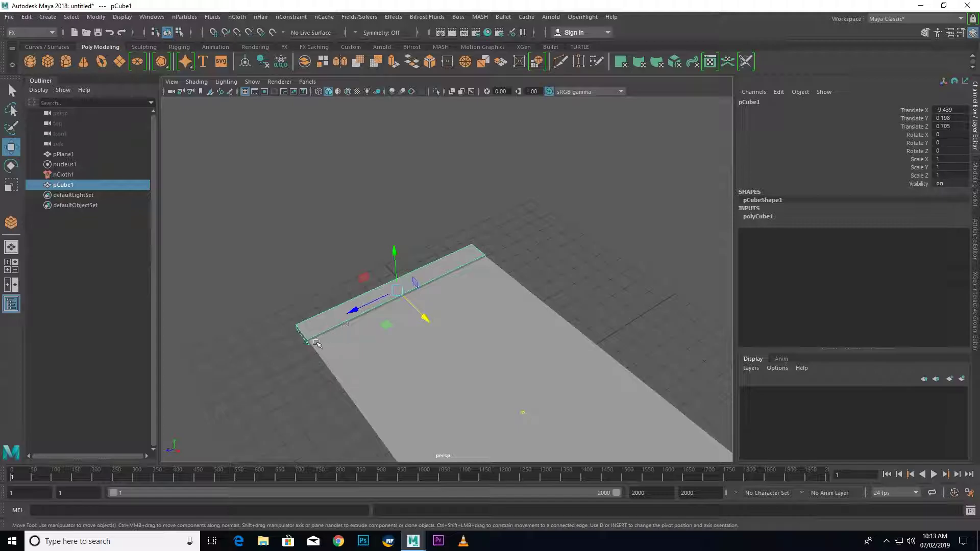
{"action": "scroll", "coordinate": [322, 333], "scroll_direction": "up", "scroll_amount": 2}
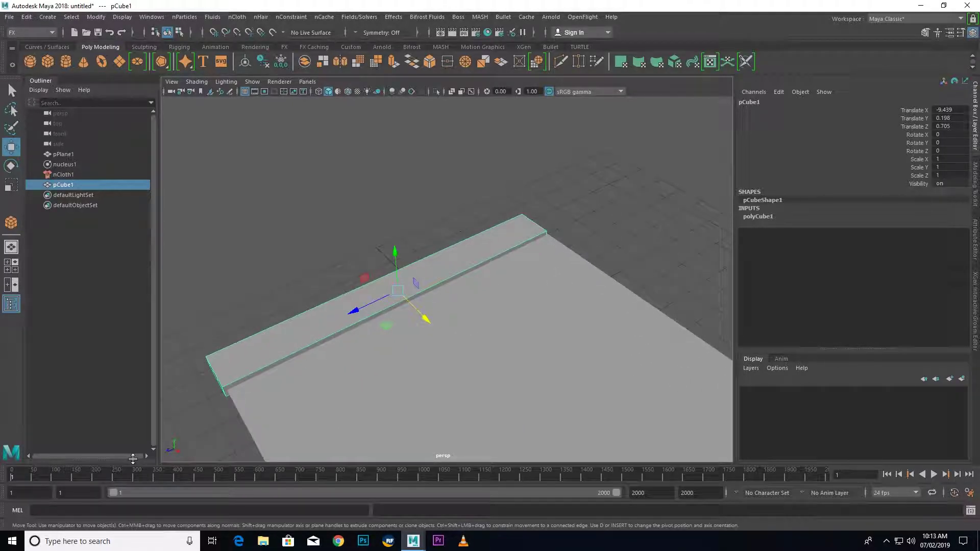
Try scaling the rail cube shorter at frame 150 and longer at frame 363.
{"action": "left_click", "coordinate": [75, 475]}
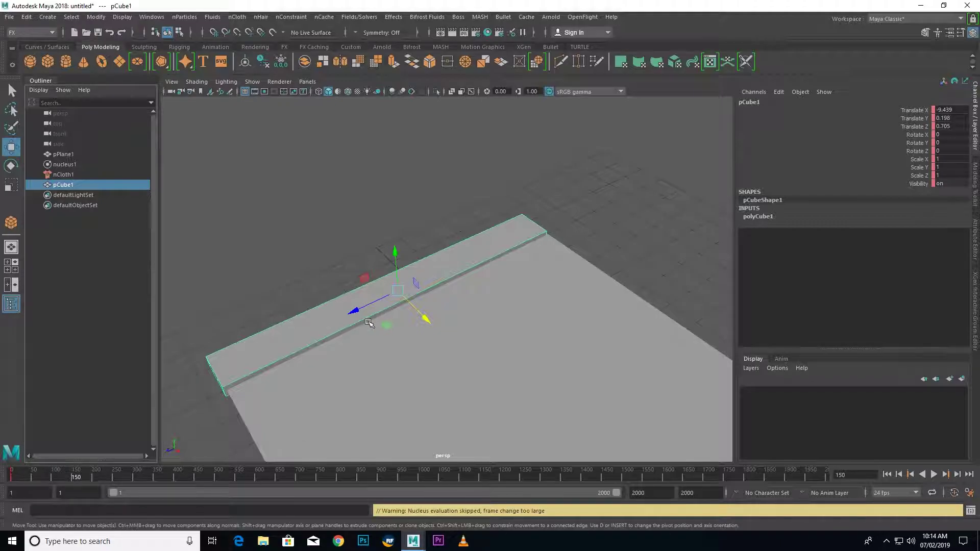
{"action": "key", "text": "r"}
{"action": "left_click_drag", "start_coordinate": [357, 309], "coordinate": [377, 302]}
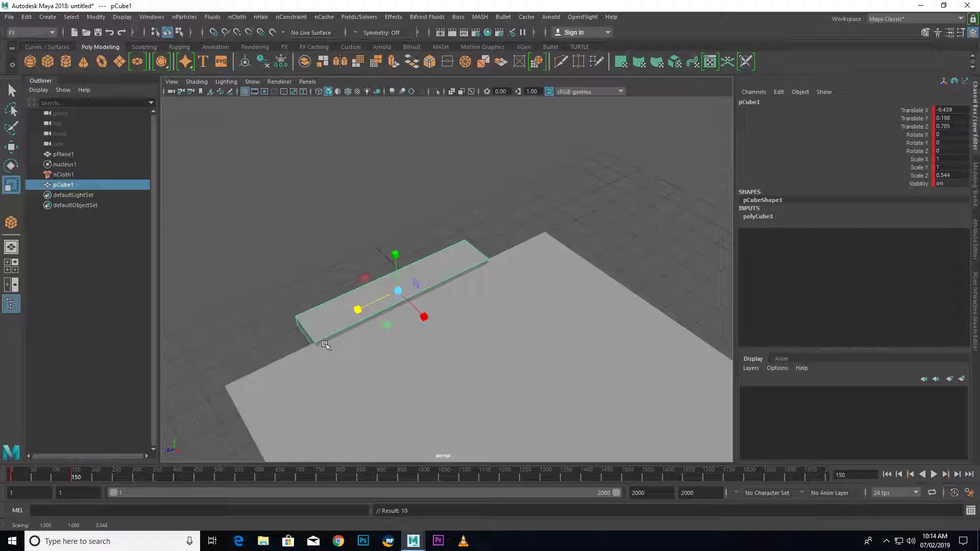
{"action": "left_click", "coordinate": [162, 477]}
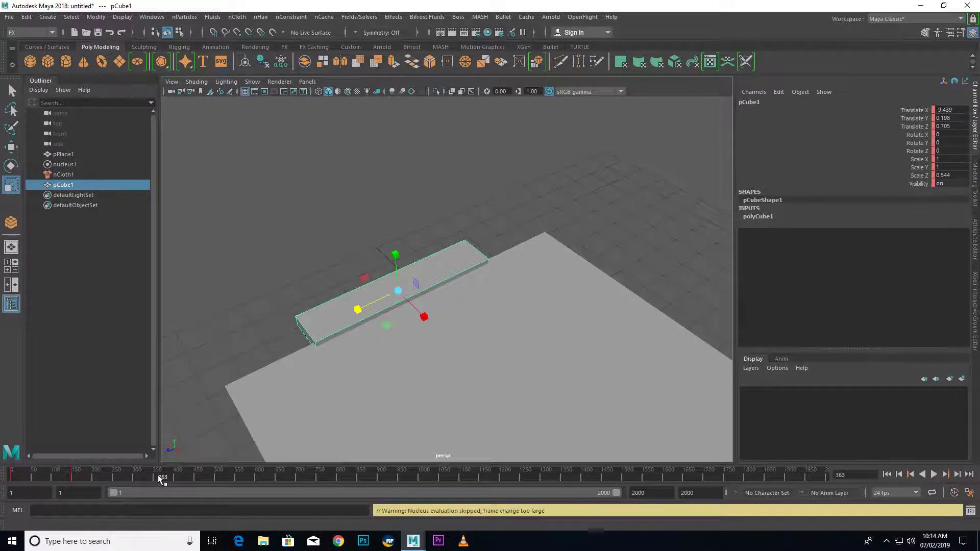
{"action": "left_click_drag", "start_coordinate": [355, 313], "coordinate": [335, 320]}
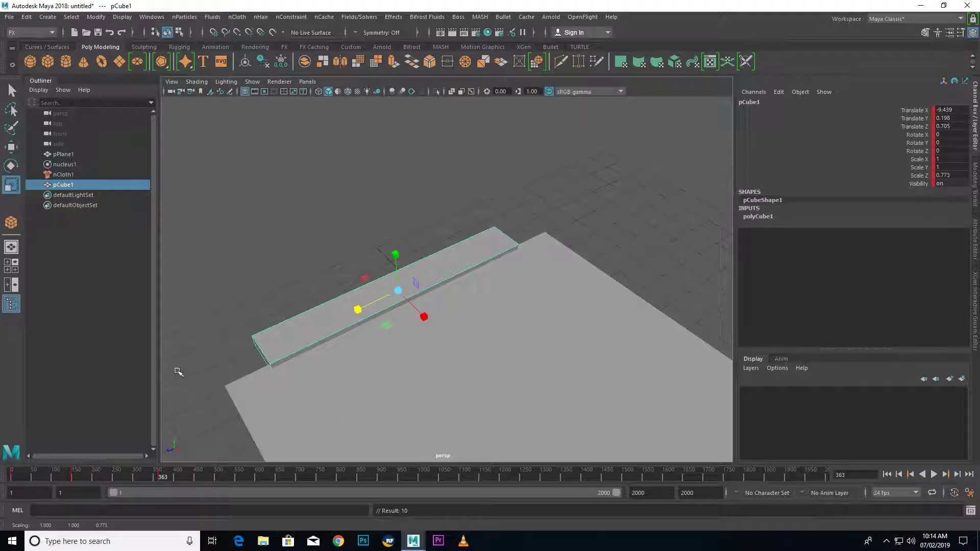
{"action": "mouse_move", "coordinate": [178, 371]}
{"action": "left_mouse_down", "text": "alt"}
{"action": "mouse_move", "coordinate": [230, 356]}
{"action": "mouse_move", "coordinate": [615, 415]}
{"action": "left_mouse_up", "text": "alt"}
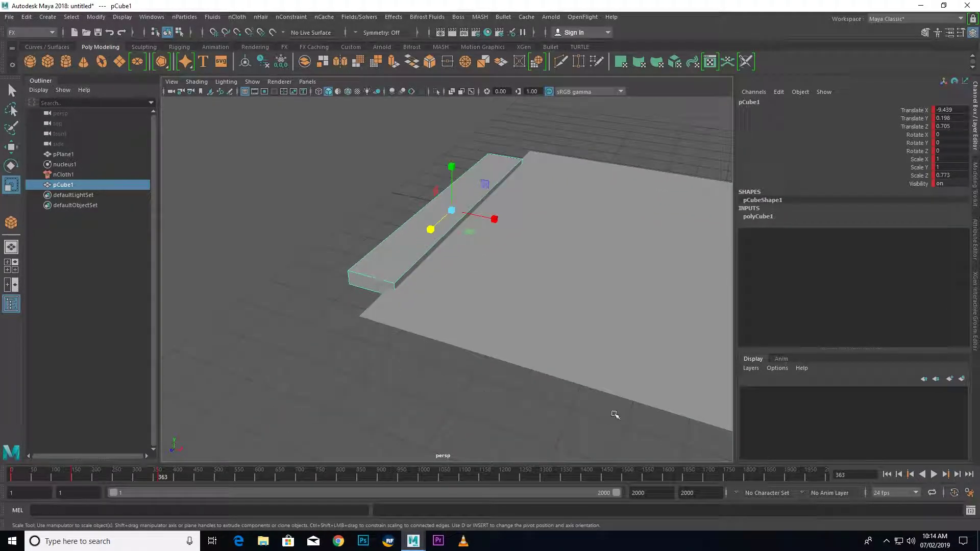
{"action": "left_click", "coordinate": [887, 475]}
Scrub and select ranges on the time slider between frames 1 and 355.
{"action": "left_click", "coordinate": [157, 477]}
{"action": "double_click", "coordinate": [158, 478]}
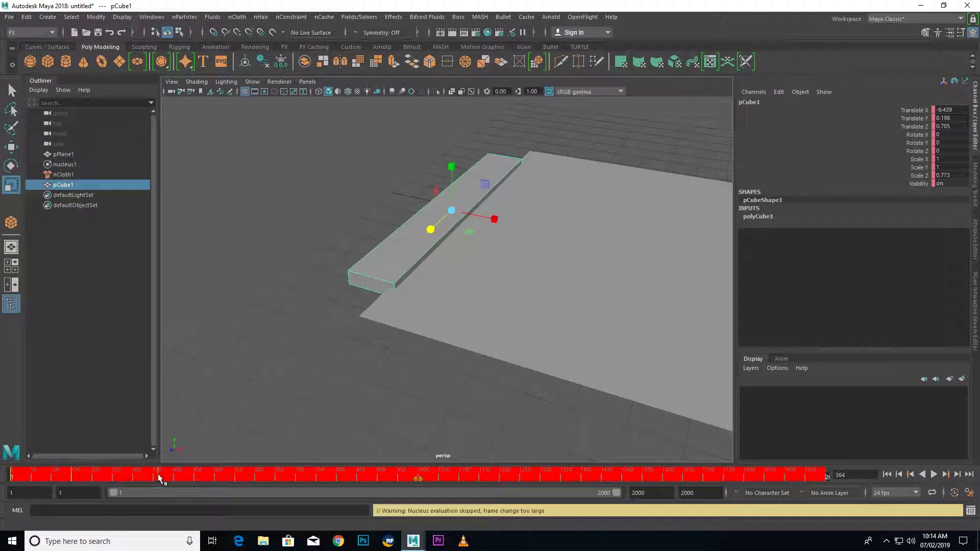
{"action": "left_click", "coordinate": [160, 478]}
{"action": "key", "text": "alt+v"}
{"action": "left_click_drag", "start_coordinate": [162, 477], "coordinate": [28, 478]}
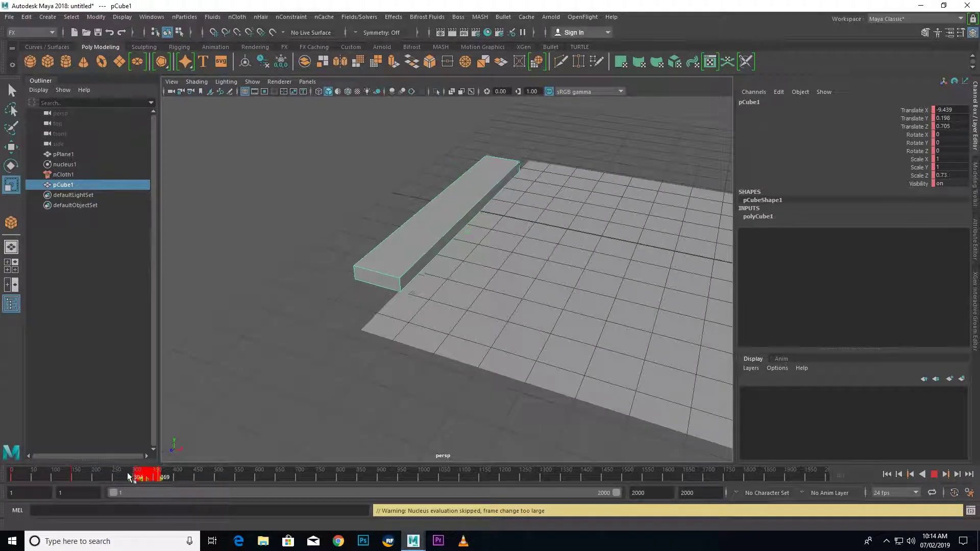
{"action": "left_click", "coordinate": [19, 478]}
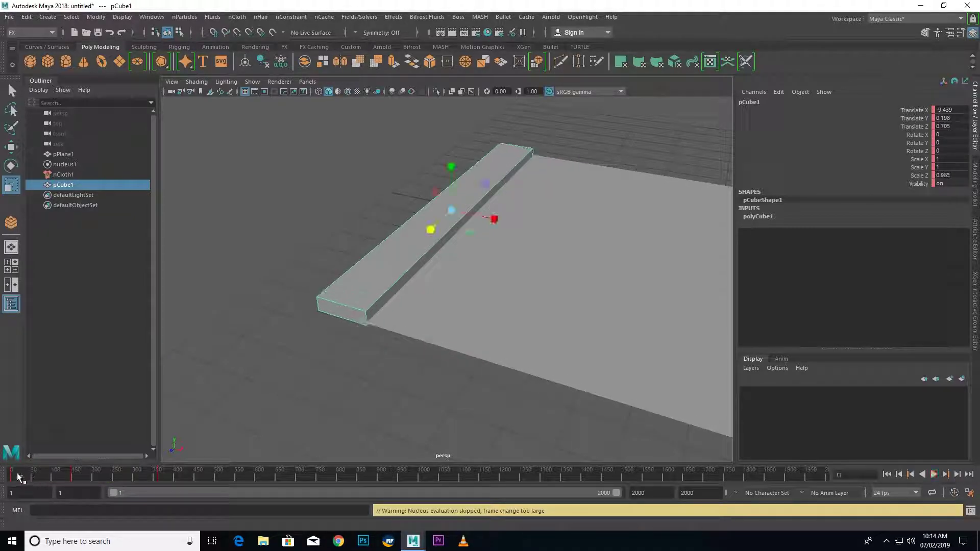
{"action": "left_click", "coordinate": [9, 477]}
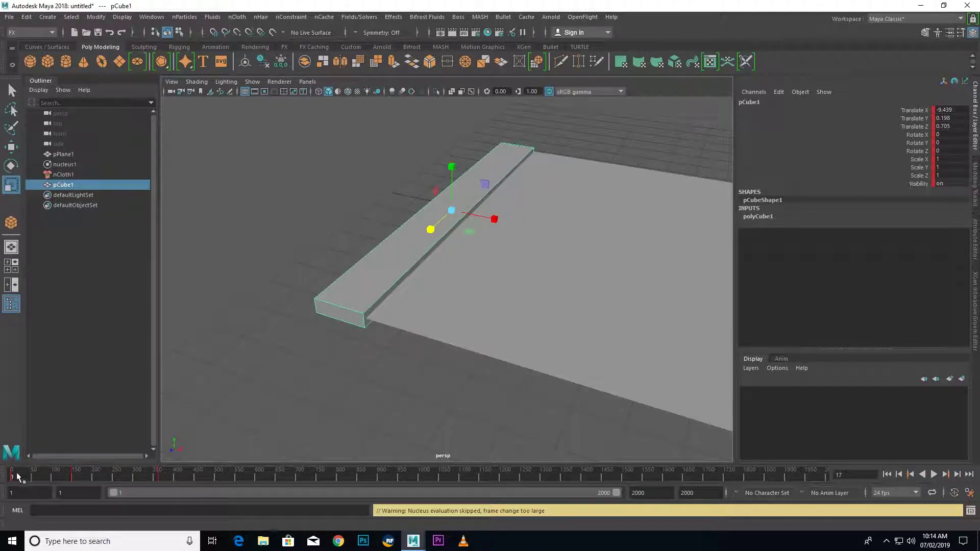
{"action": "double_click", "coordinate": [9, 478]}
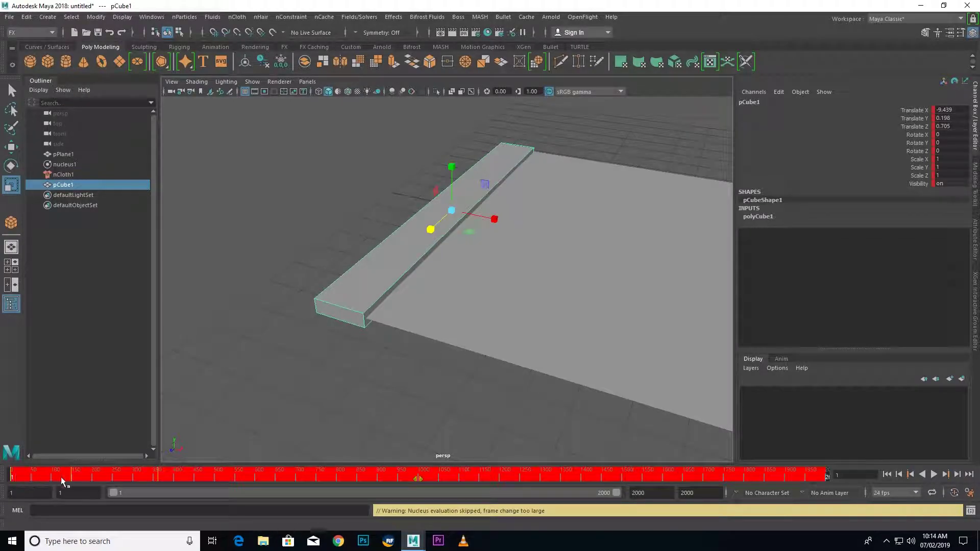
{"action": "left_click_drag", "start_coordinate": [94, 475], "coordinate": [206, 483]}
{"action": "key", "text": "ctrl+z"}
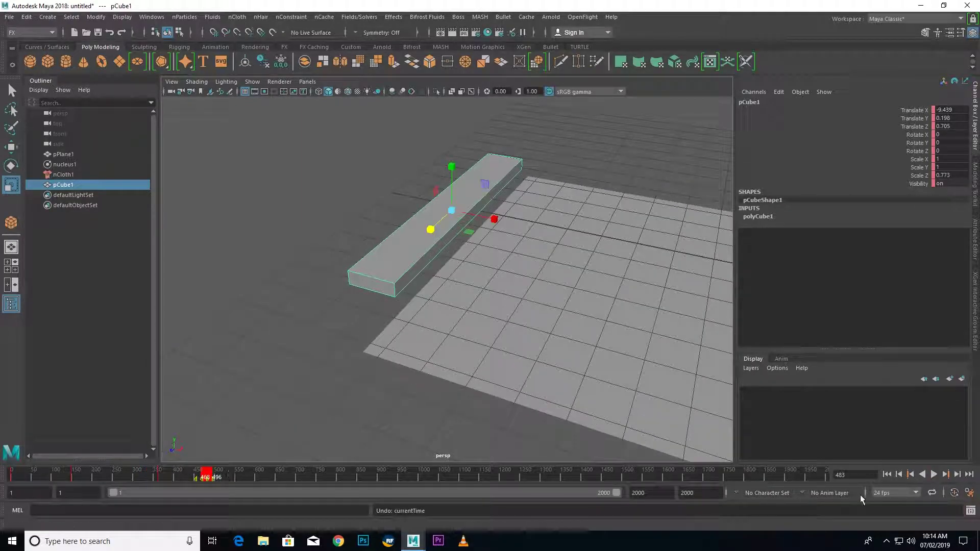
Replay the simulation from frame 1 and reselect the rail cube.
{"action": "left_click", "coordinate": [887, 475]}
{"action": "left_click", "coordinate": [934, 474]}
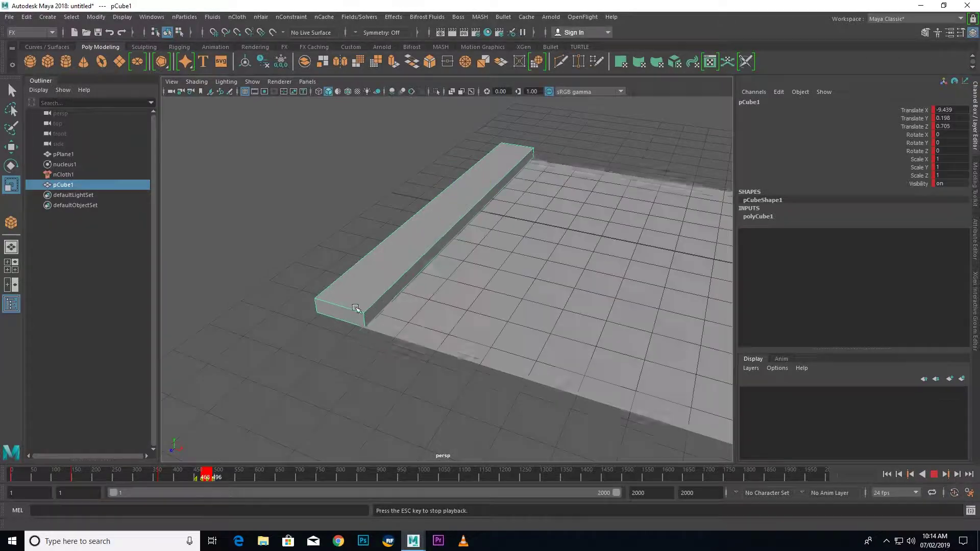
{"action": "left_click", "coordinate": [934, 474]}
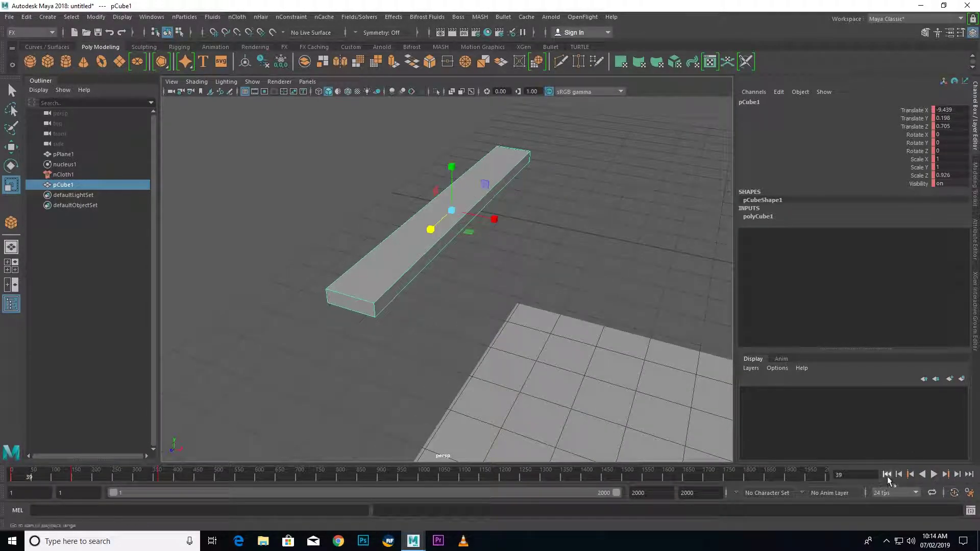
{"action": "left_click", "coordinate": [887, 475]}
{"action": "left_click", "coordinate": [250, 372]}
{"action": "left_click", "coordinate": [376, 284]}
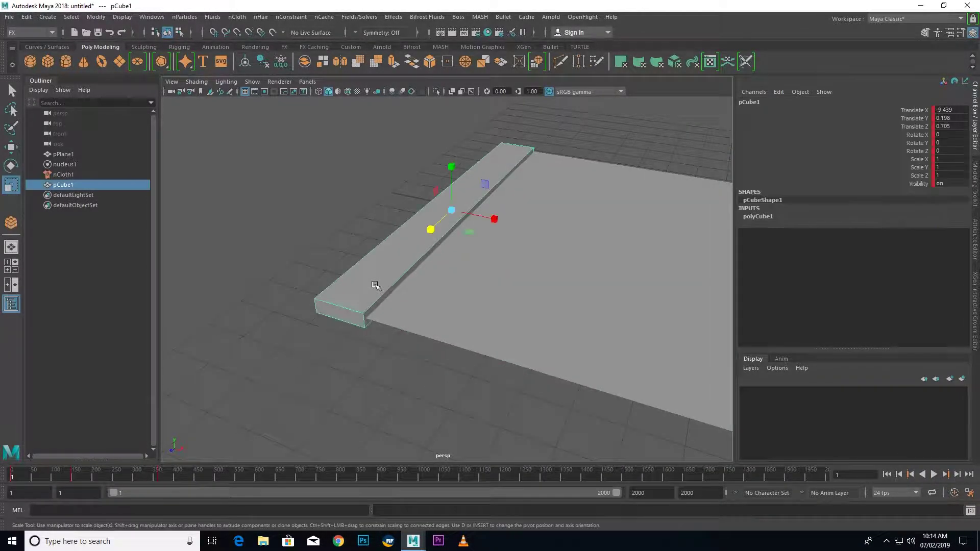
{"action": "mouse_move", "coordinate": [376, 284]}
{"action": "left_mouse_down", "text": "alt"}
{"action": "mouse_move", "coordinate": [272, 350]}
{"action": "mouse_move", "coordinate": [178, 340]}
{"action": "mouse_move", "coordinate": [191, 346]}
{"action": "mouse_move", "coordinate": [175, 432]}
{"action": "left_mouse_up", "text": "alt"}
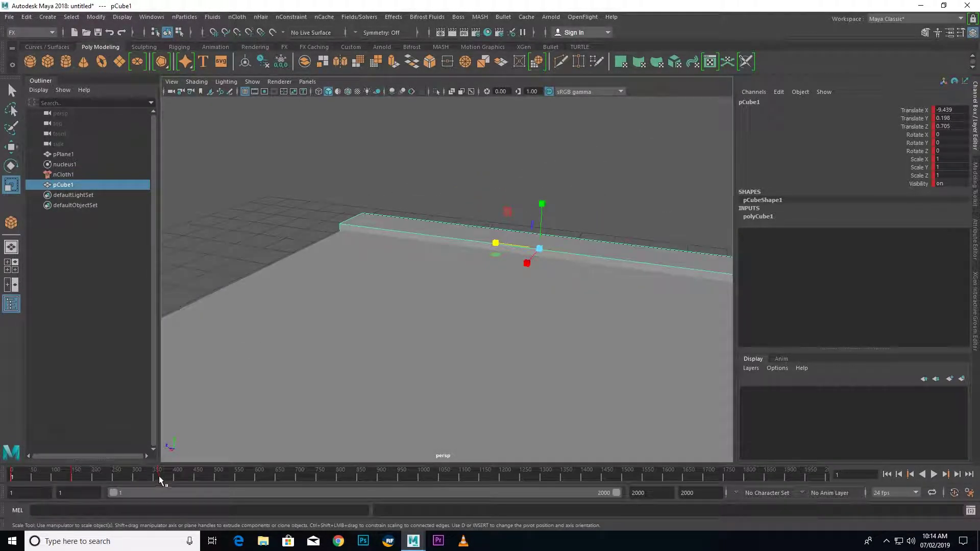
{"action": "left_click_drag", "start_coordinate": [159, 480], "coordinate": [50, 474], "text": "shift"}
Delete the rail cube and cloth plane, then undo to restore both.
{"action": "key", "text": "Delete"}
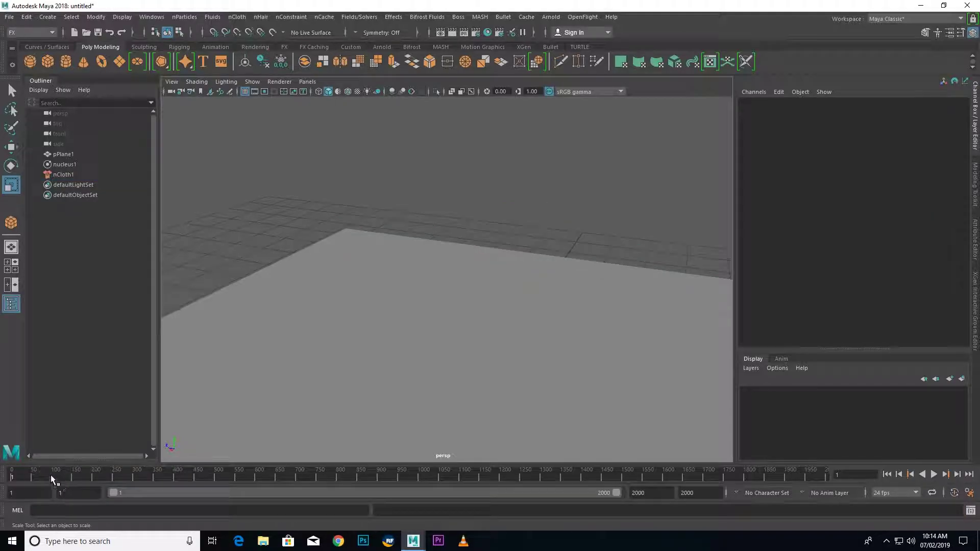
{"action": "key", "text": "ctrl+c"}
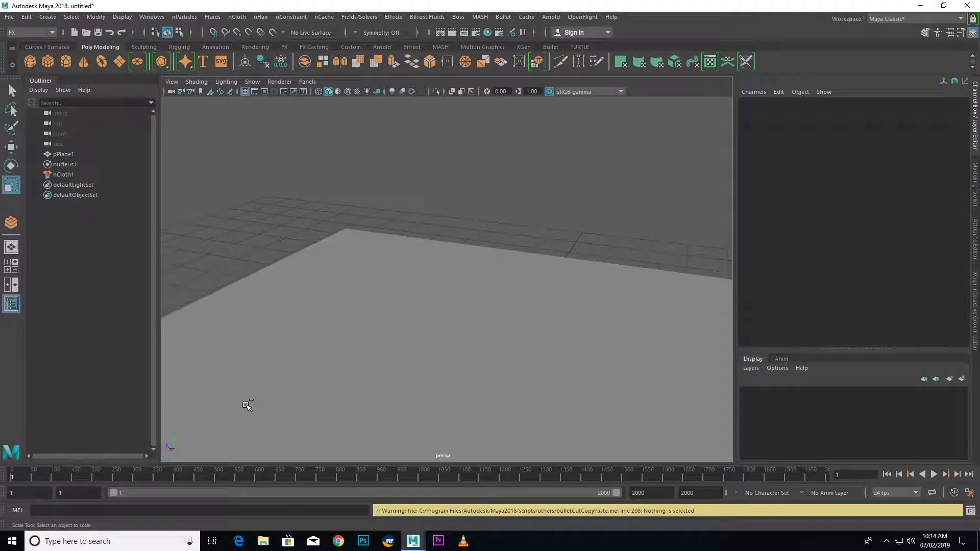
{"action": "left_click", "coordinate": [282, 268]}
{"action": "key", "text": "Delete"}
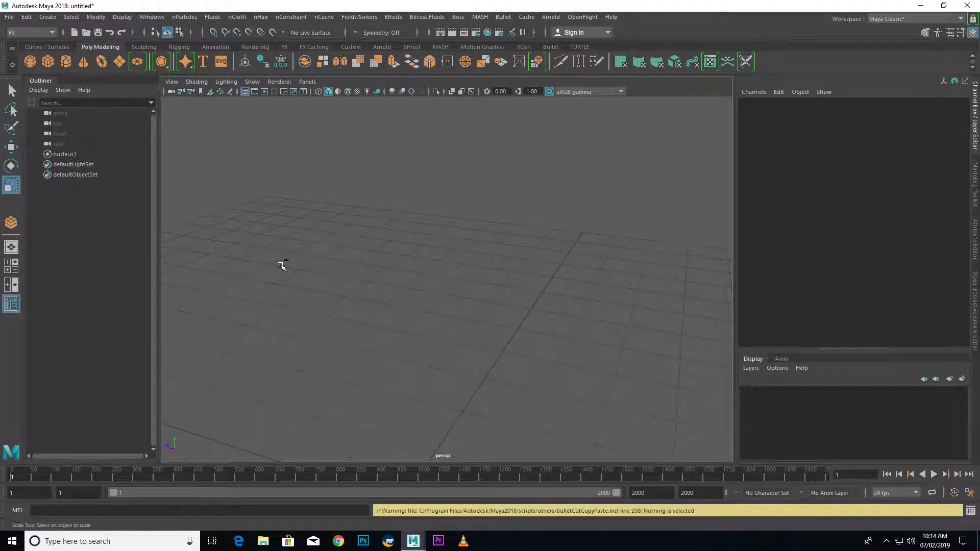
{"action": "key", "text": "ctrl+z"}
{"action": "key", "text": "ctrl+z"}
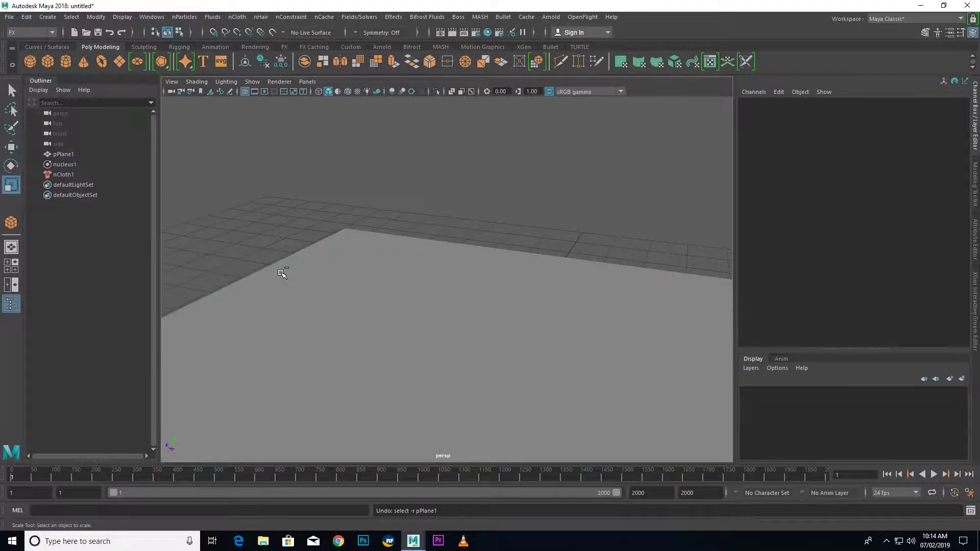
{"action": "key", "text": "ctrl+z"}
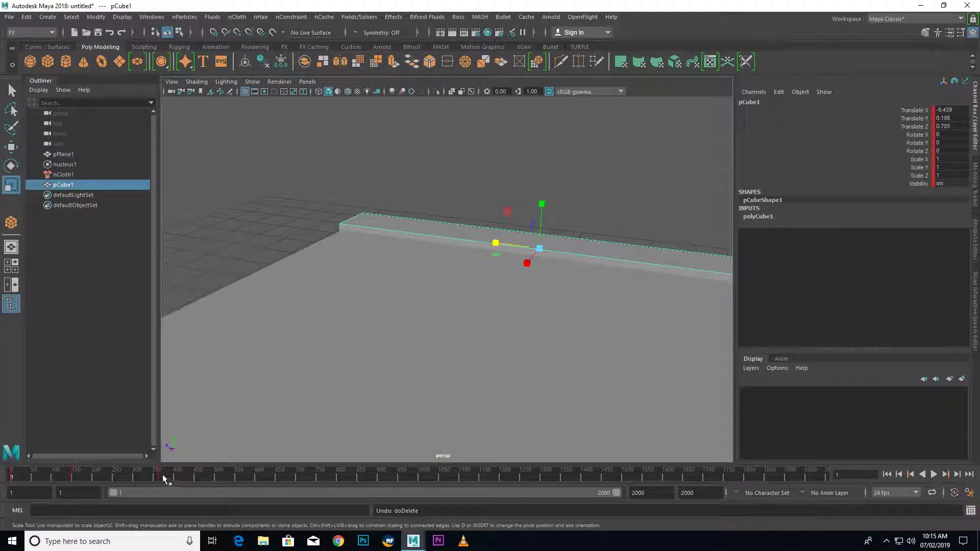
Select the 1–375 frame range, then key the cube's Z scale at 0.507 on frame 355.
{"action": "left_click_drag", "start_coordinate": [163, 480], "coordinate": [12, 478], "text": "shift"}
{"action": "right_click", "coordinate": [48, 477]}
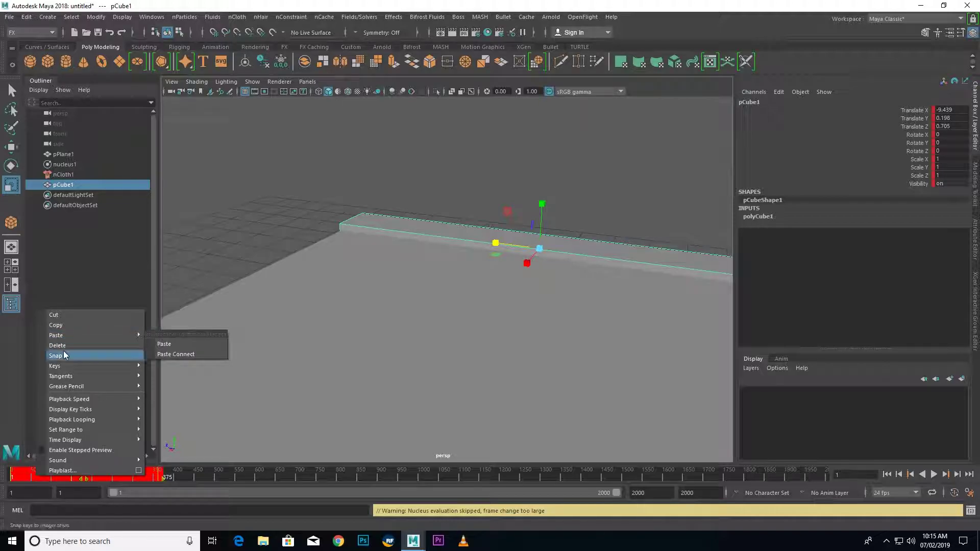
{"action": "left_click", "coordinate": [64, 353]}
{"action": "left_click_drag", "start_coordinate": [359, 263], "coordinate": [276, 437], "text": "alt"}
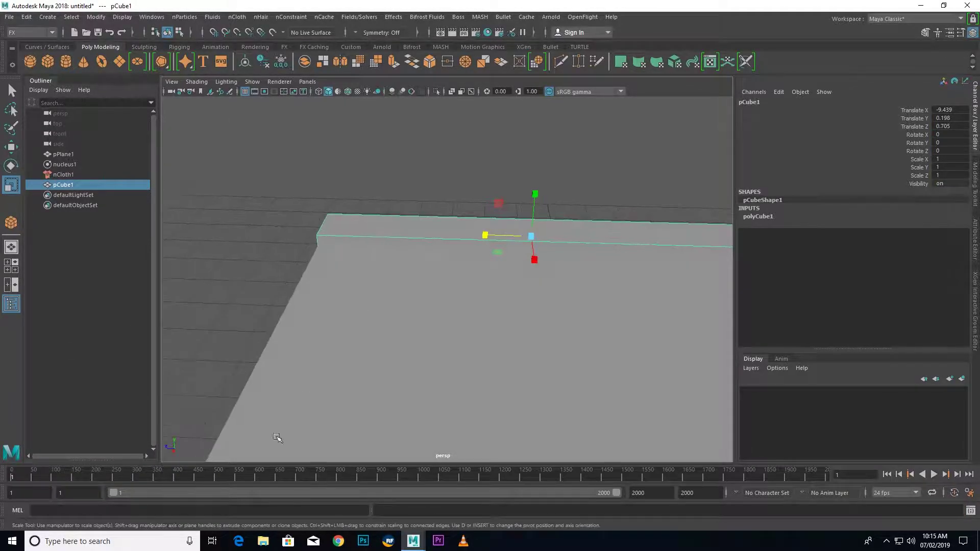
{"action": "left_click", "coordinate": [97, 475]}
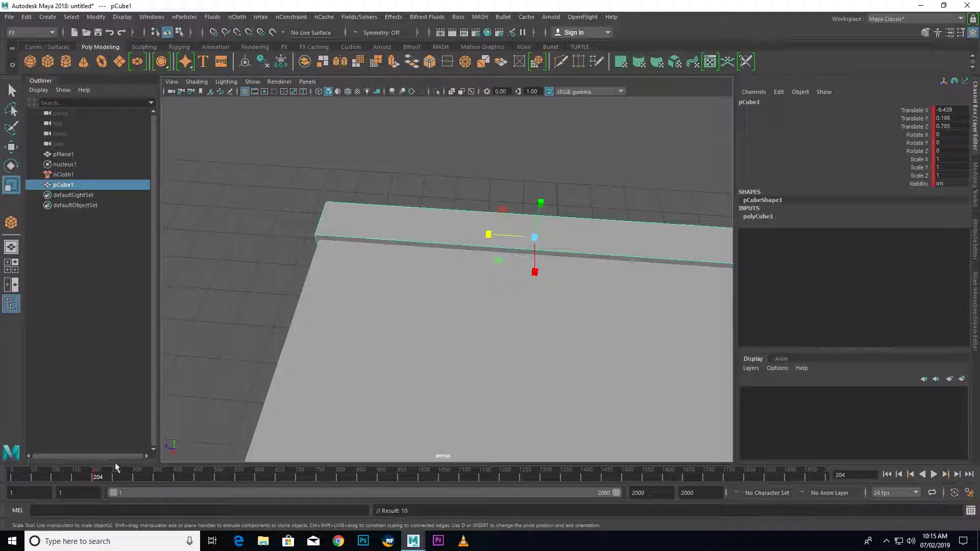
{"action": "left_click", "coordinate": [159, 474]}
{"action": "middle_click_drag", "start_coordinate": [222, 448], "coordinate": [270, 448]}
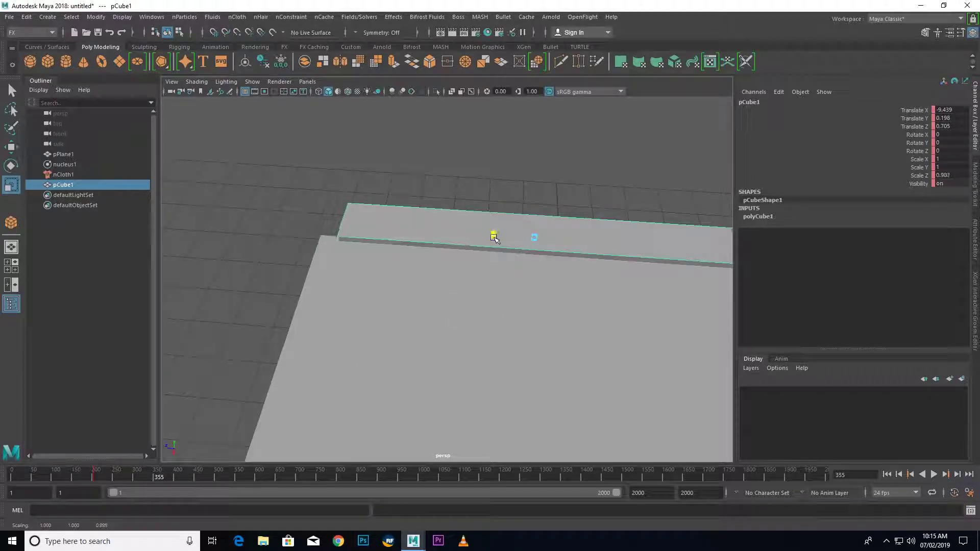
{"action": "key", "text": "s"}
Scale the cube's Z to 0.672 at frame 548, then rewind to frame 1.
{"action": "left_click", "coordinate": [238, 475]}
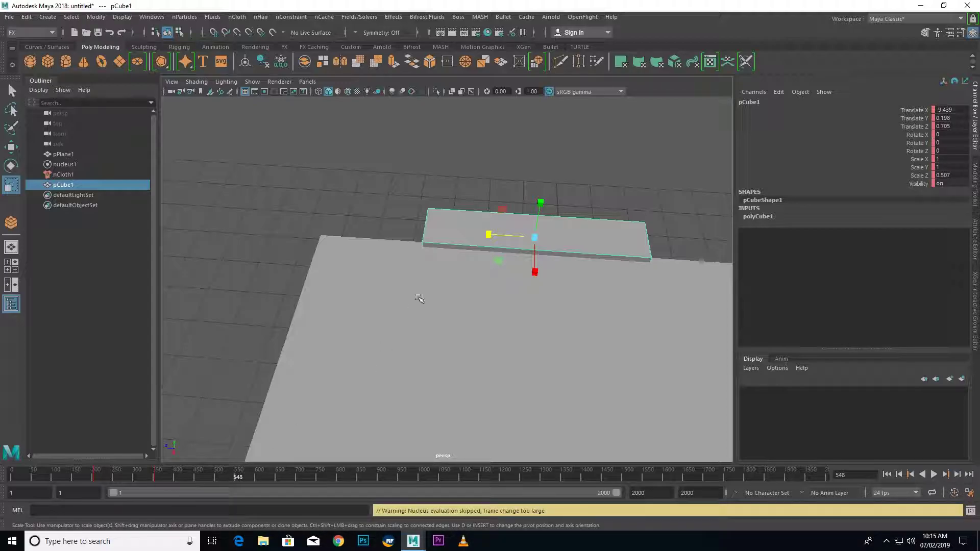
{"action": "middle_click_drag", "start_coordinate": [478, 236], "coordinate": [194, 489]}
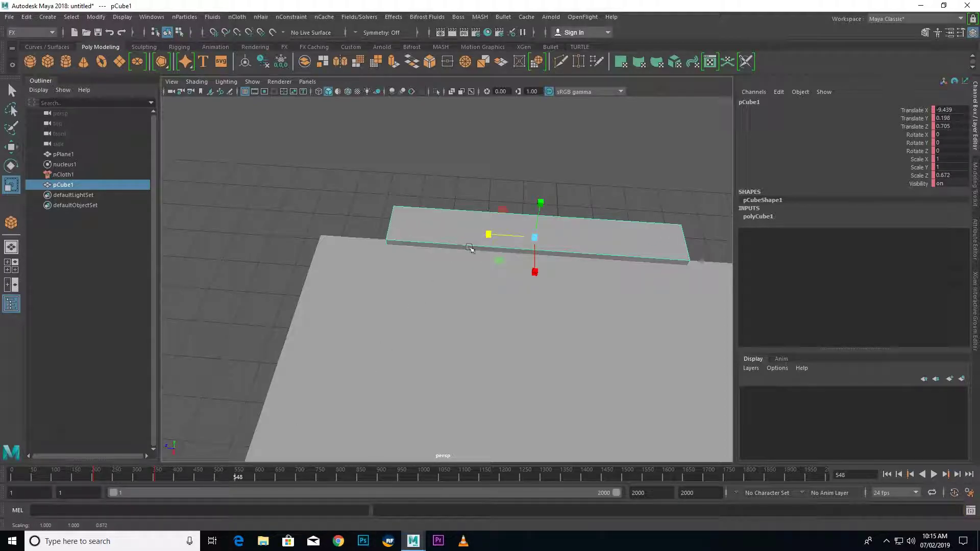
{"action": "left_click_drag", "start_coordinate": [194, 477], "coordinate": [6, 482]}
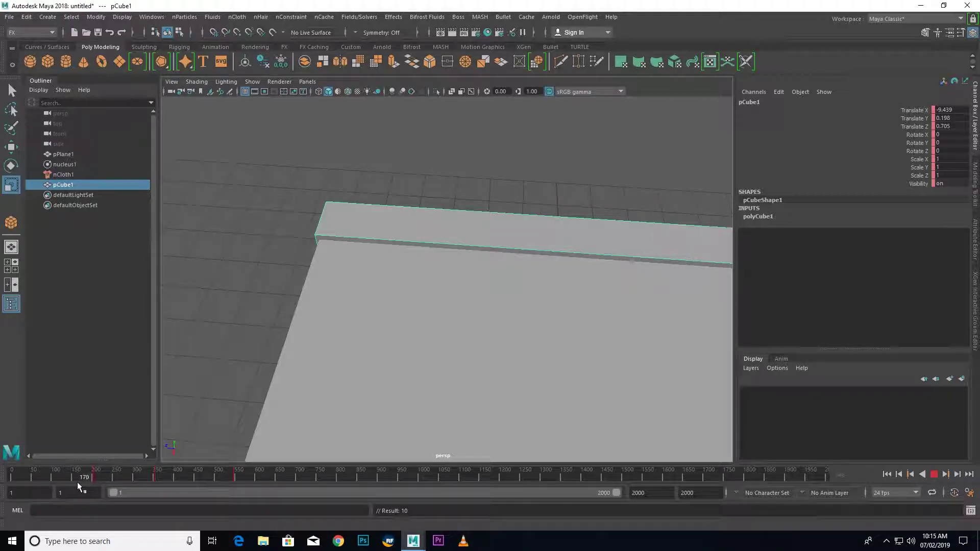
{"action": "left_click_drag", "start_coordinate": [401, 302], "coordinate": [484, 289], "text": "alt"}
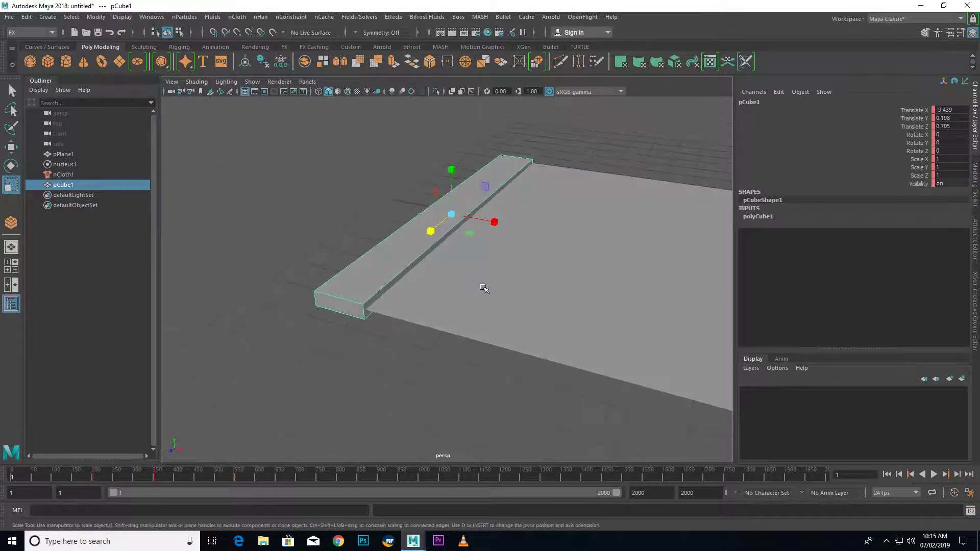
{"action": "left_click", "coordinate": [445, 326]}
Select the plane's edge vertices beside the cube and apply a Point to Surface constraint.
{"action": "left_click_drag", "start_coordinate": [422, 337], "coordinate": [432, 327], "text": "alt"}
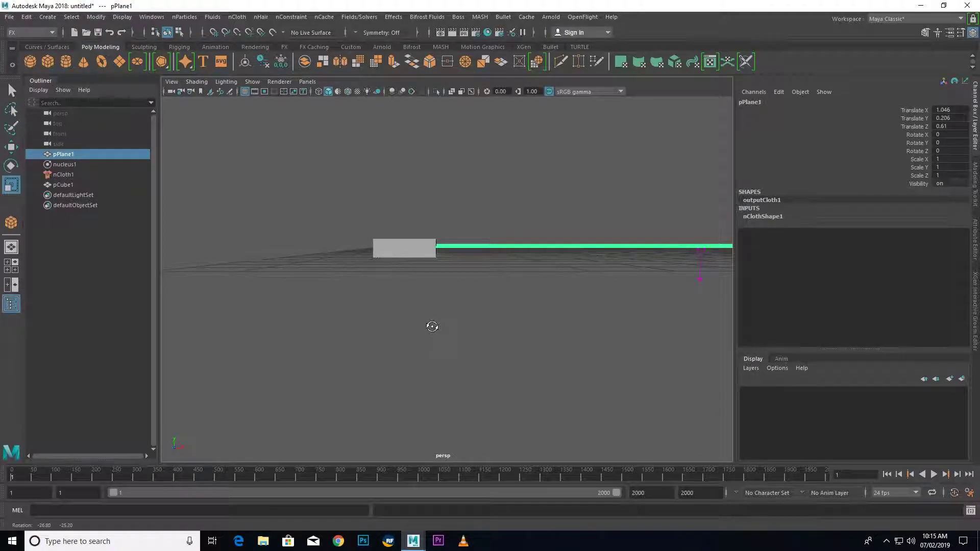
{"action": "right_click_drag", "start_coordinate": [456, 240], "coordinate": [344, 226]}
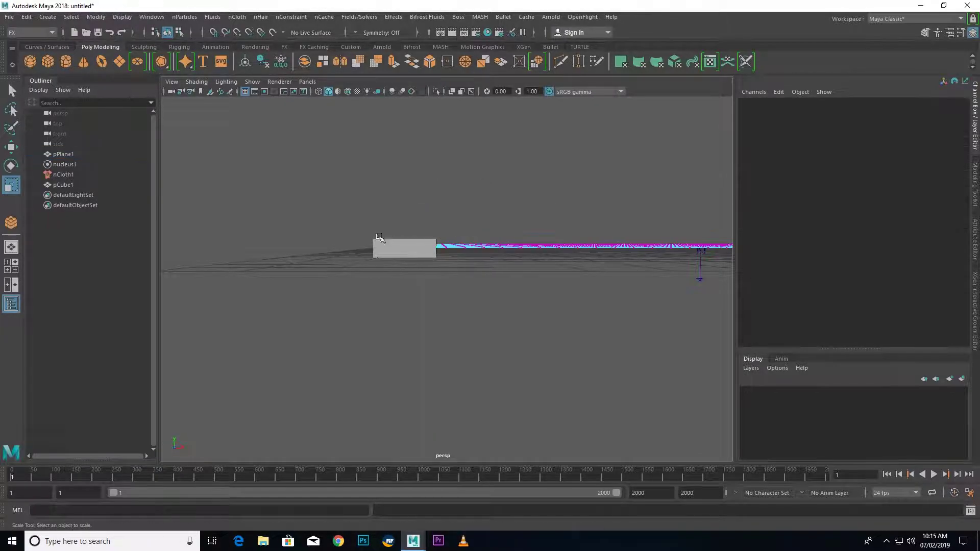
{"action": "left_click_drag", "start_coordinate": [344, 226], "coordinate": [384, 256], "text": "alt"}
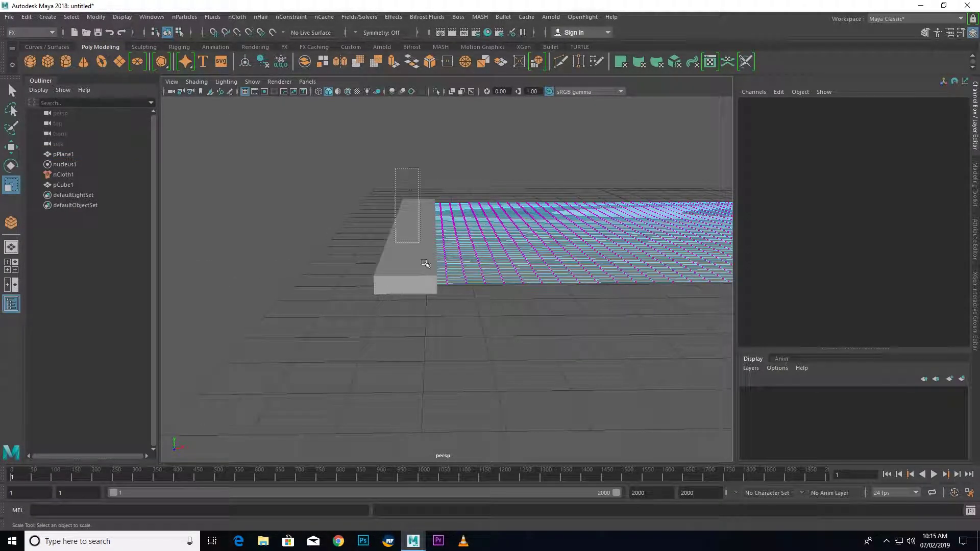
{"action": "mouse_move", "coordinate": [425, 264]}
{"action": "left_mouse_down"}
{"action": "mouse_move", "coordinate": [438, 339]}
{"action": "mouse_move", "coordinate": [381, 394]}
{"action": "left_mouse_up"}
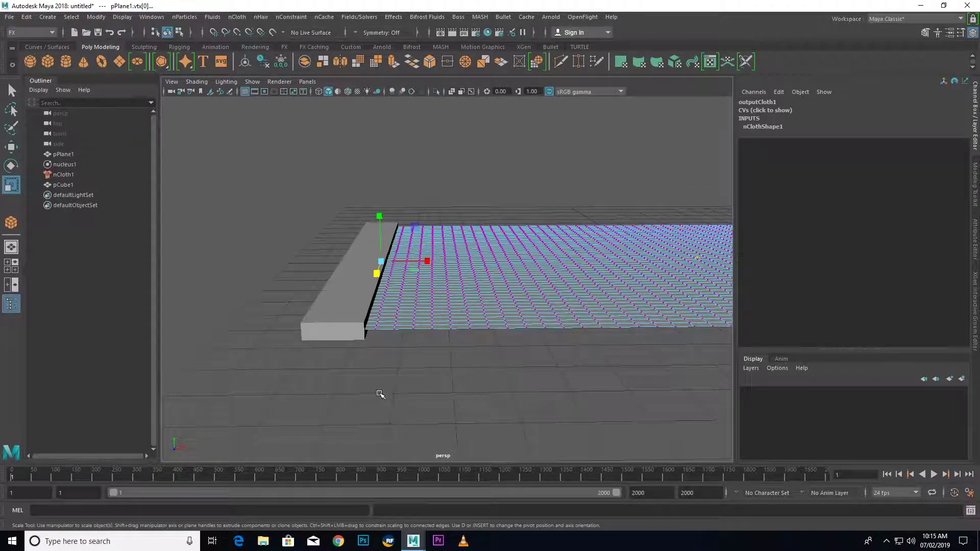
{"action": "left_click", "coordinate": [290, 17]}
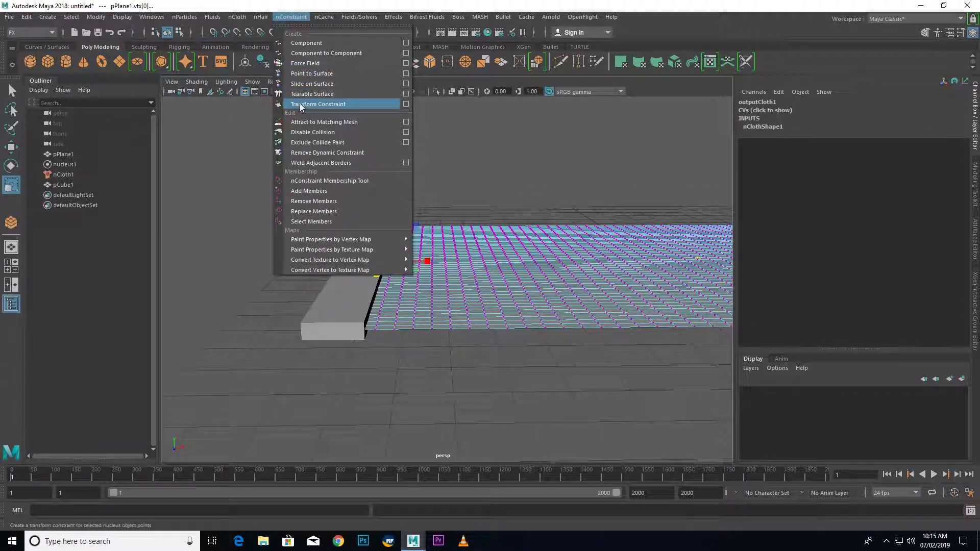
{"action": "left_click", "coordinate": [314, 78]}
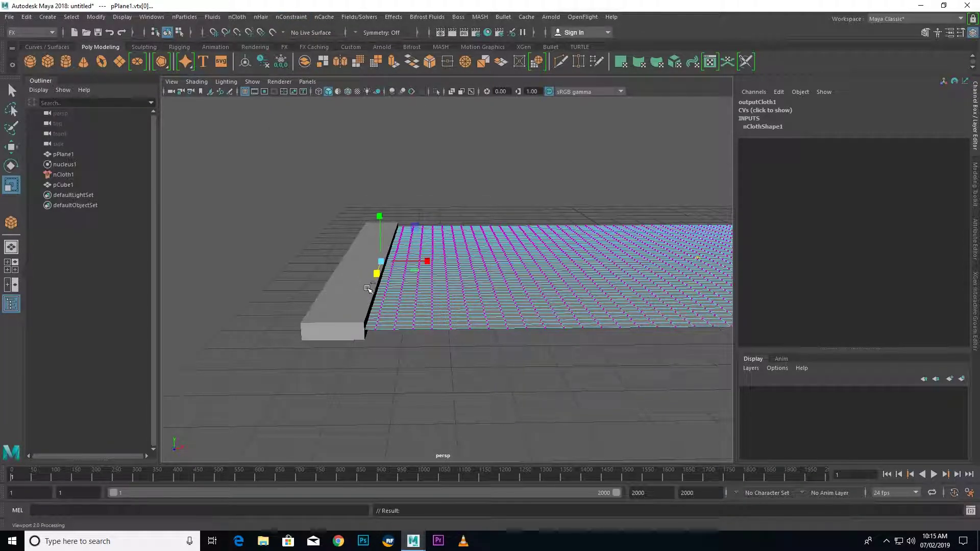
{"action": "key", "text": "F8"}
Reselect the edge vertices plus pCube1 and pin them with Point to Surface.
{"action": "left_click_drag", "start_coordinate": [226, 194], "coordinate": [226, 171], "text": "alt"}
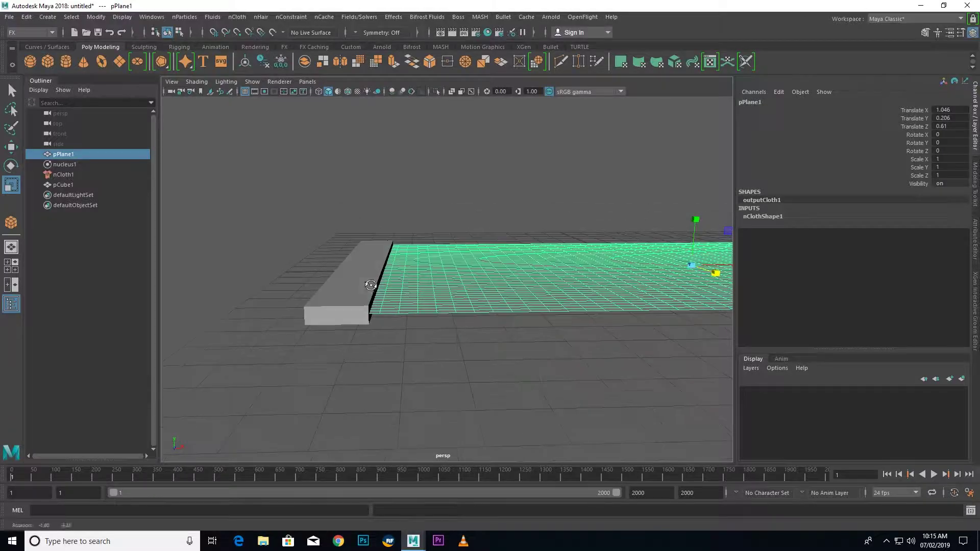
{"action": "left_click", "coordinate": [225, 166]}
{"action": "left_click_drag", "start_coordinate": [375, 341], "coordinate": [375, 341]}
{"action": "left_click_drag", "start_coordinate": [375, 340], "coordinate": [337, 339], "text": "alt"}
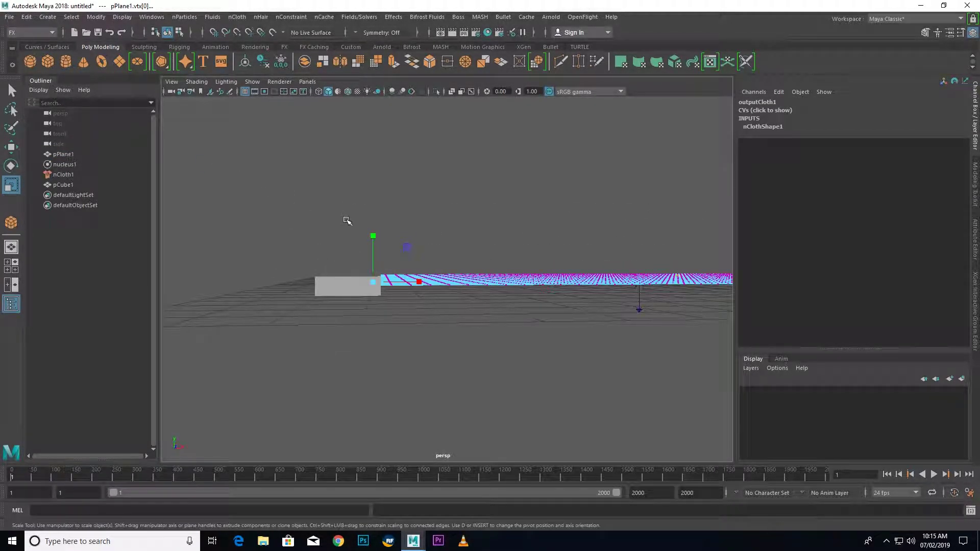
{"action": "left_click_drag", "start_coordinate": [383, 315], "coordinate": [357, 255]}
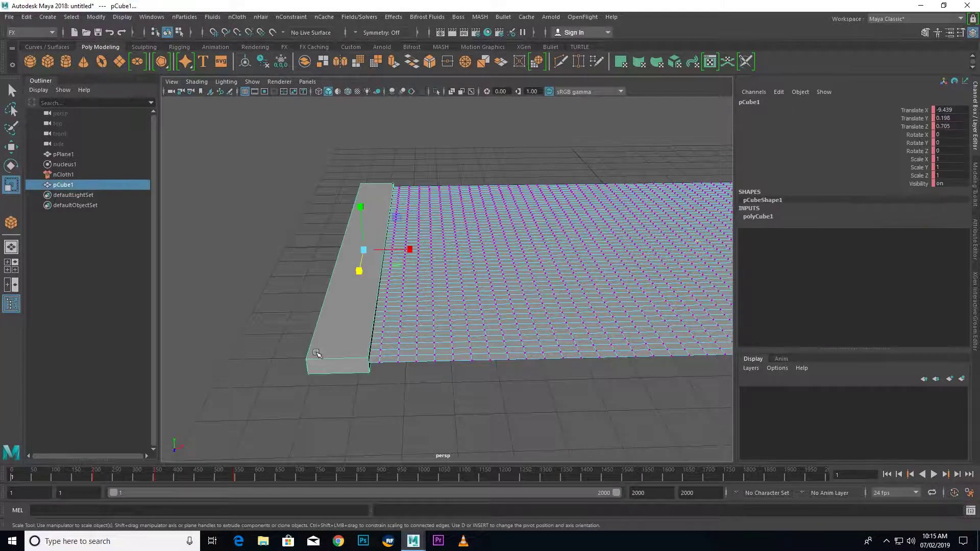
{"action": "left_click", "coordinate": [293, 18]}
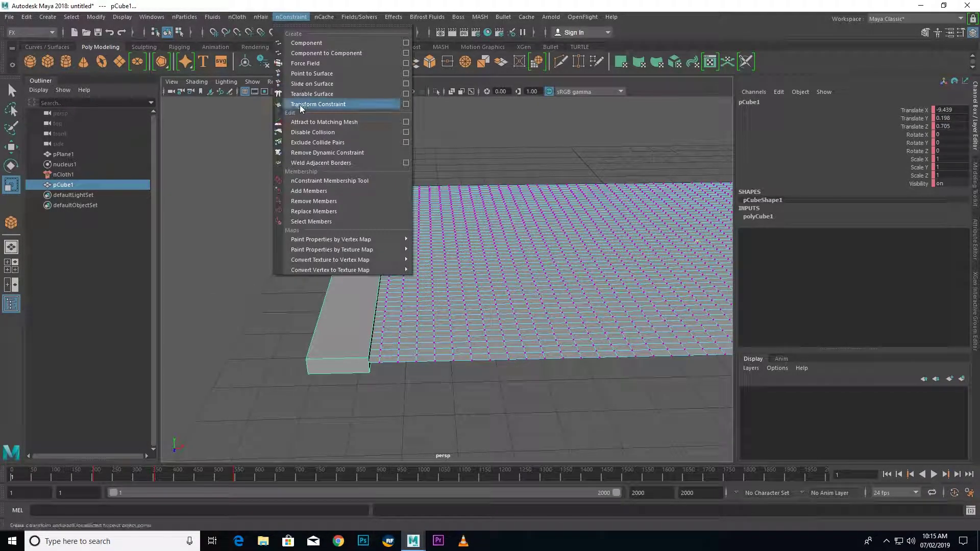
{"action": "left_click", "coordinate": [319, 75]}
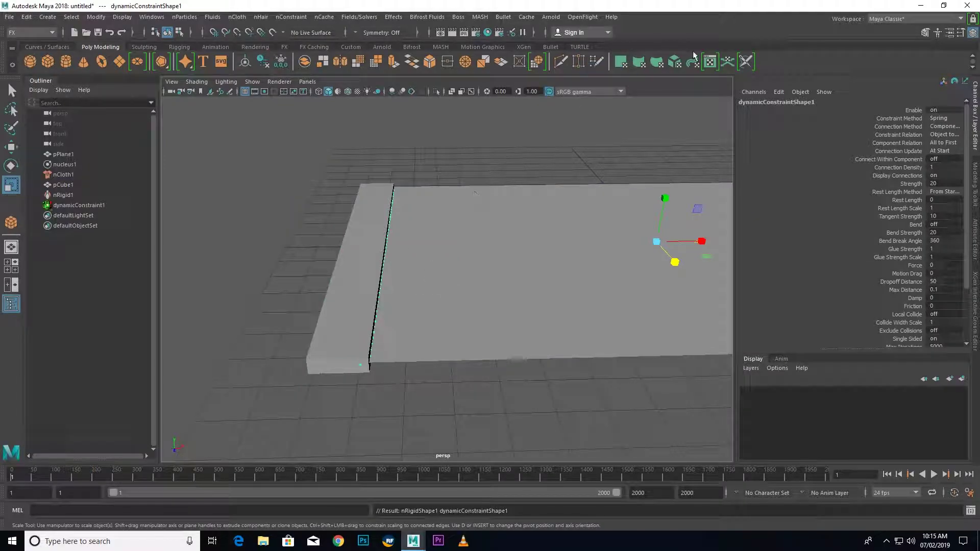
{"action": "left_click", "coordinate": [935, 474]}
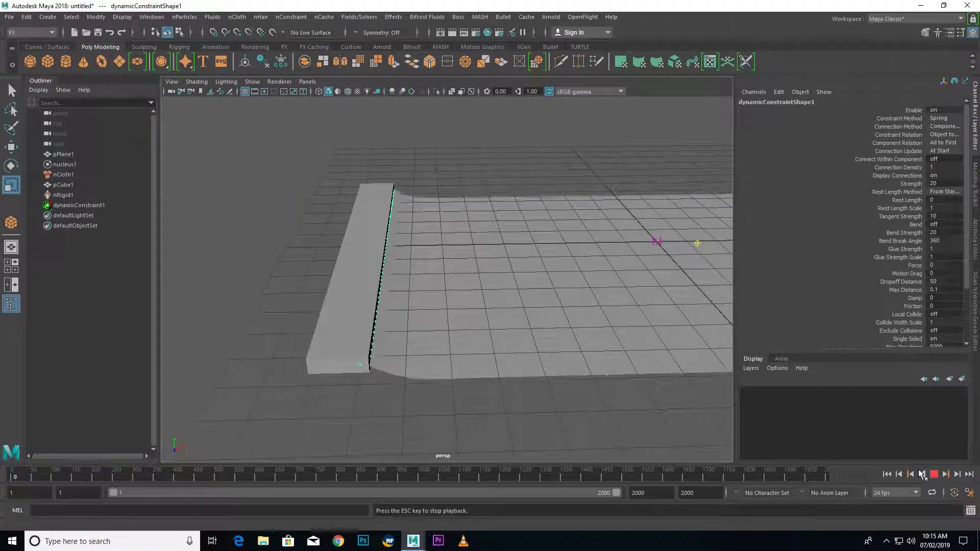
{"action": "left_click_drag", "start_coordinate": [478, 357], "coordinate": [408, 345], "text": "alt"}
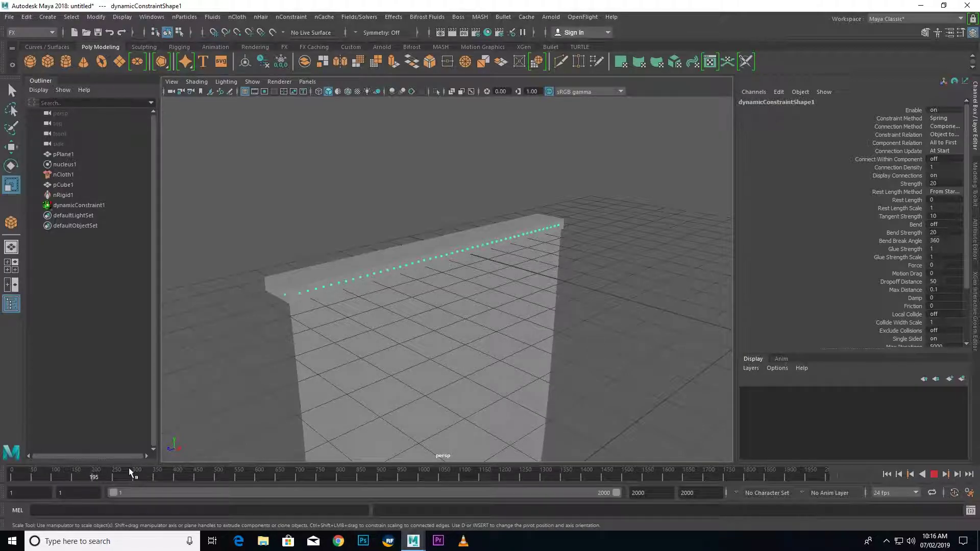
{"action": "left_click", "coordinate": [306, 277]}
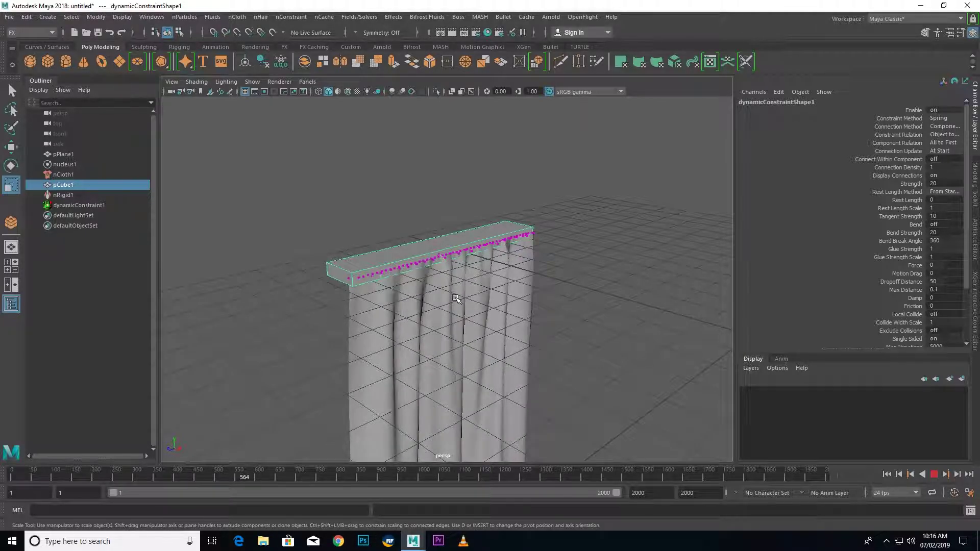
{"action": "left_click", "coordinate": [934, 475]}
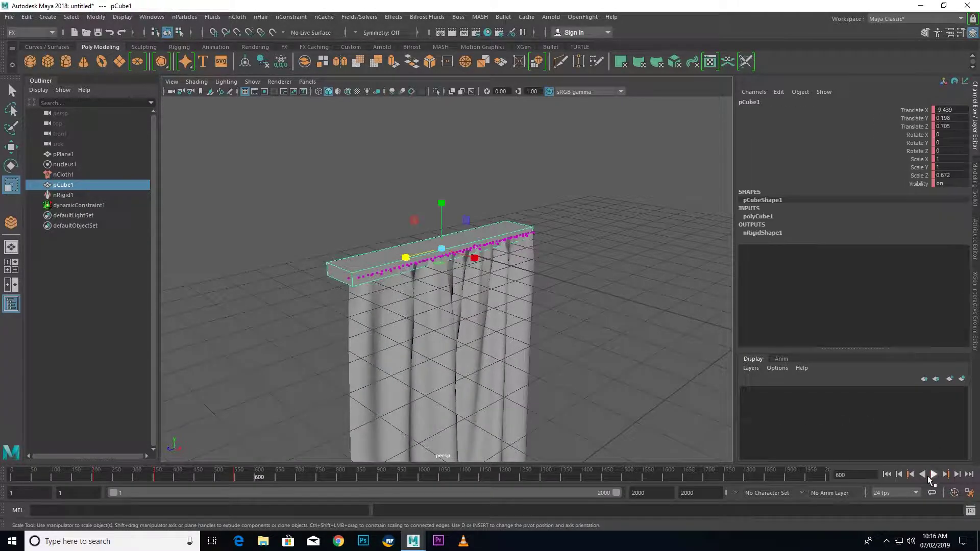
{"action": "left_click", "coordinate": [891, 475]}
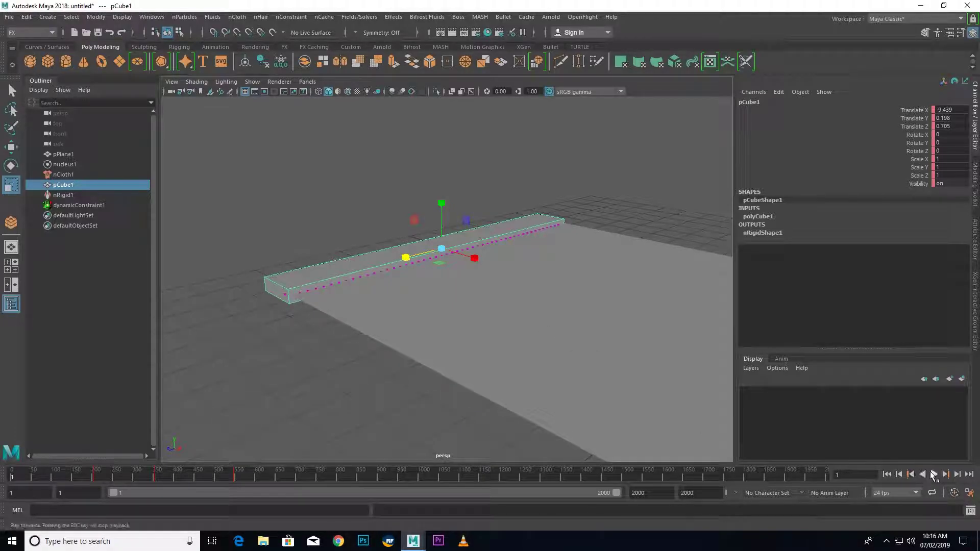
Play the cloth simulation and stop at frame 854 once the curtain hangs in folds.
{"action": "left_click", "coordinate": [934, 475]}
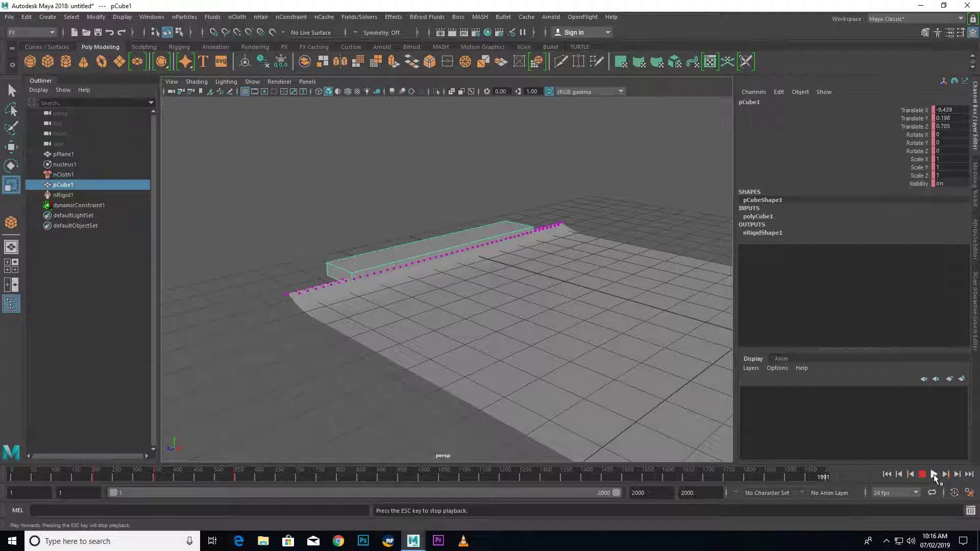
{"action": "left_click", "coordinate": [933, 475]}
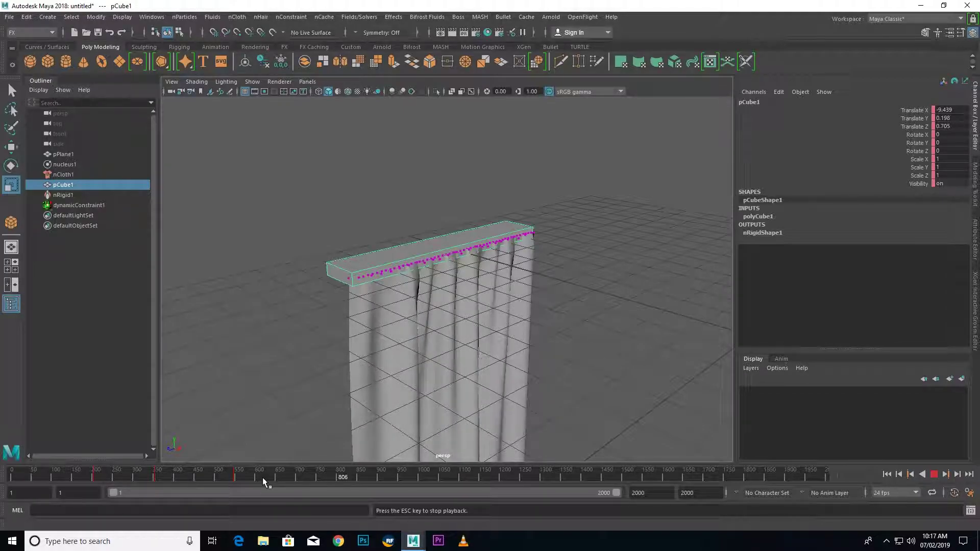
{"action": "left_click", "coordinate": [935, 477]}
Duplicate the draped cloth and slide the copy, pPlane2, sideways along X.
{"action": "left_click", "coordinate": [426, 408]}
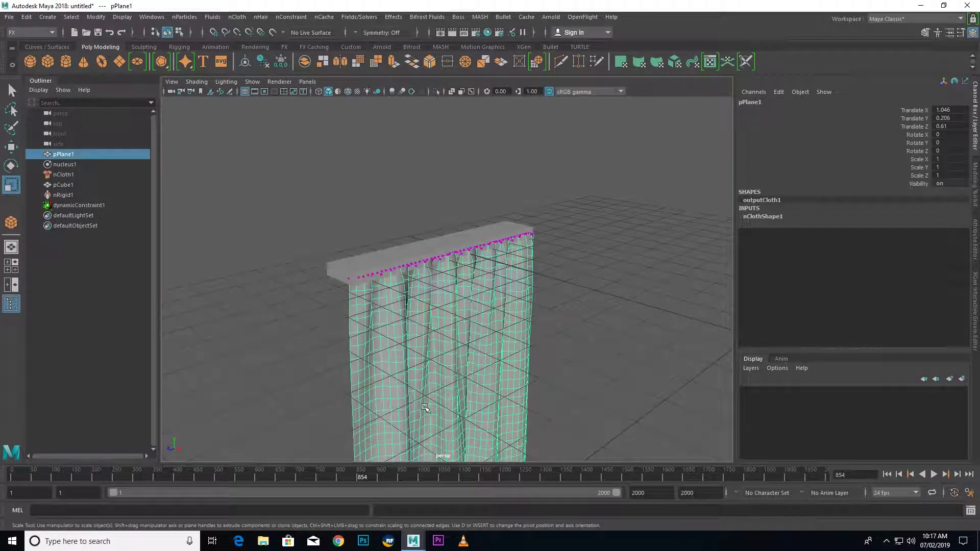
{"action": "key", "text": "w"}
{"action": "left_click_drag", "start_coordinate": [425, 409], "coordinate": [667, 363], "text": "alt"}
{"action": "key", "text": "ctrl+d"}
{"action": "left_click_drag", "start_coordinate": [706, 307], "coordinate": [797, 347]}
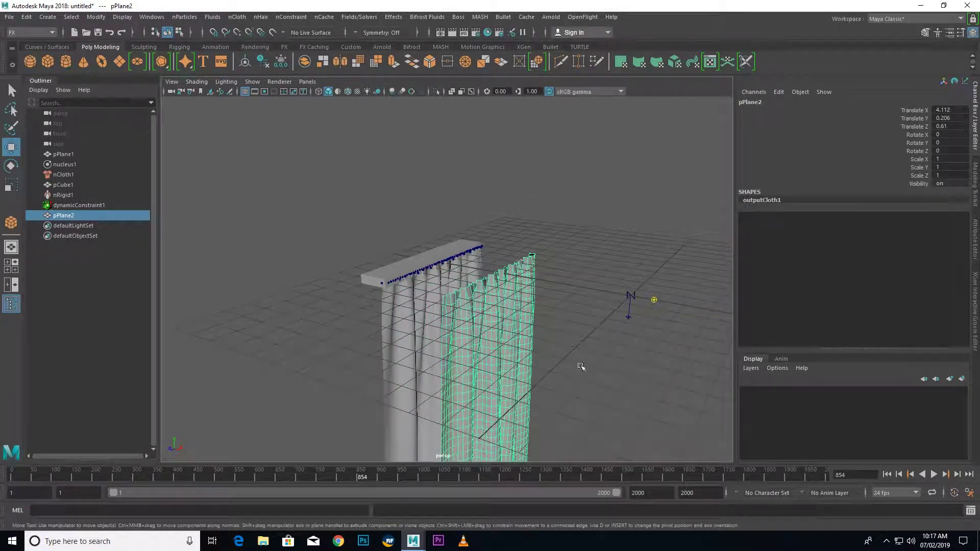
{"action": "left_click_drag", "start_coordinate": [580, 367], "coordinate": [510, 286], "text": "alt"}
{"action": "mouse_move", "coordinate": [460, 248]}
{"action": "left_mouse_down"}
{"action": "mouse_move", "coordinate": [365, 366]}
{"action": "mouse_move", "coordinate": [363, 347]}
{"action": "left_mouse_up"}
Extrude all faces of the copied curtain.
{"action": "left_click", "coordinate": [497, 324]}
{"action": "mouse_move", "coordinate": [497, 324]}
{"action": "left_mouse_down", "text": "alt"}
{"action": "mouse_move", "coordinate": [485, 352]}
{"action": "mouse_move", "coordinate": [494, 326]}
{"action": "left_mouse_up", "text": "alt"}
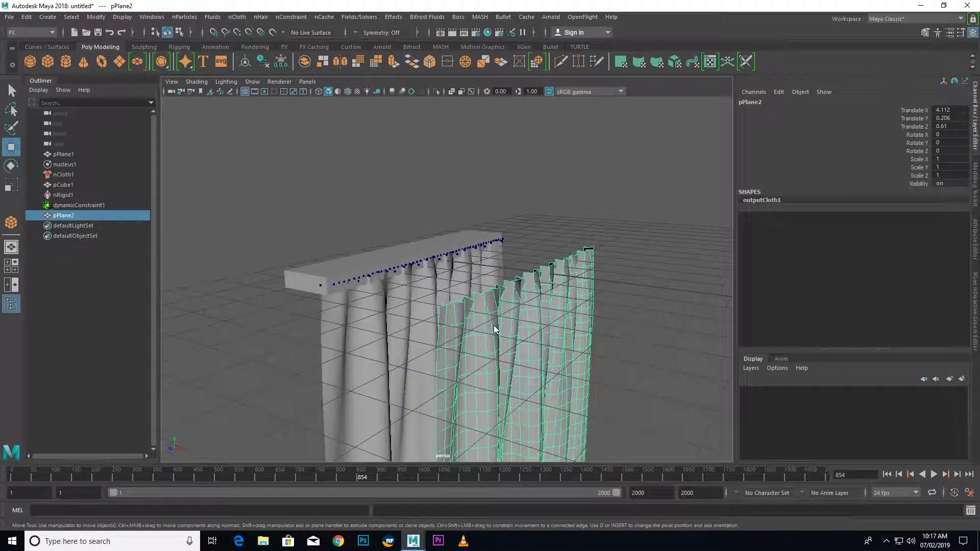
{"action": "mouse_move", "coordinate": [493, 283]}
{"action": "right_mouse_down"}
{"action": "mouse_move", "coordinate": [508, 284]}
{"action": "mouse_move", "coordinate": [490, 318]}
{"action": "right_mouse_up"}
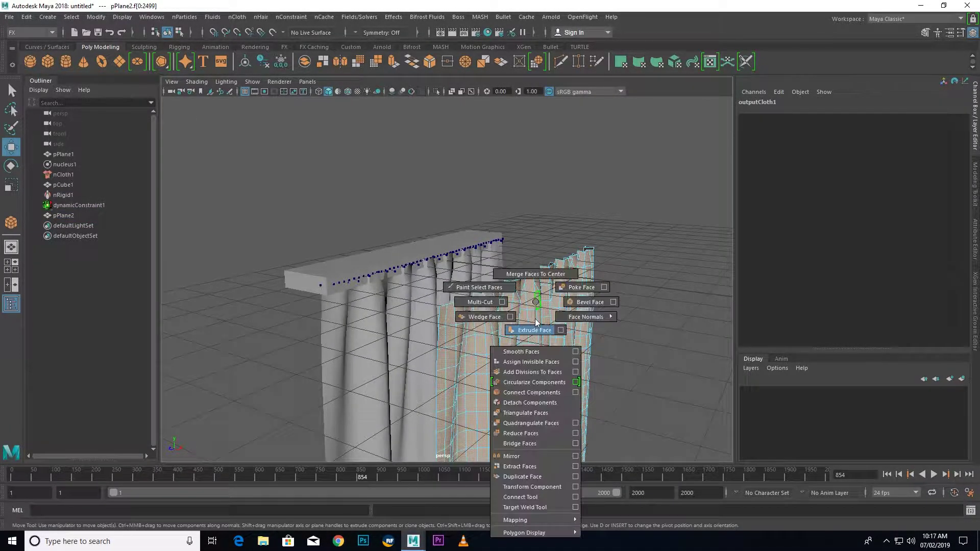
{"action": "key", "text": "q"}
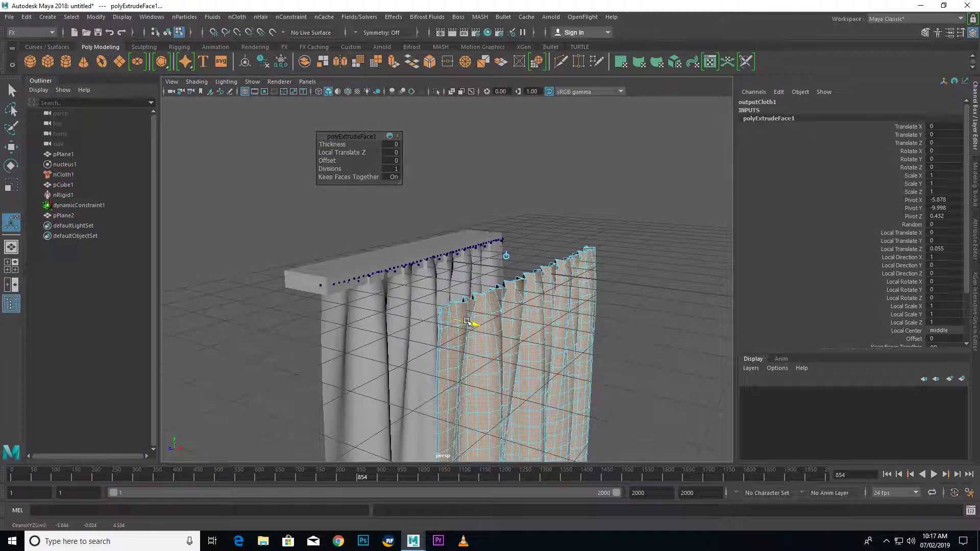
{"action": "key", "text": "F8"}
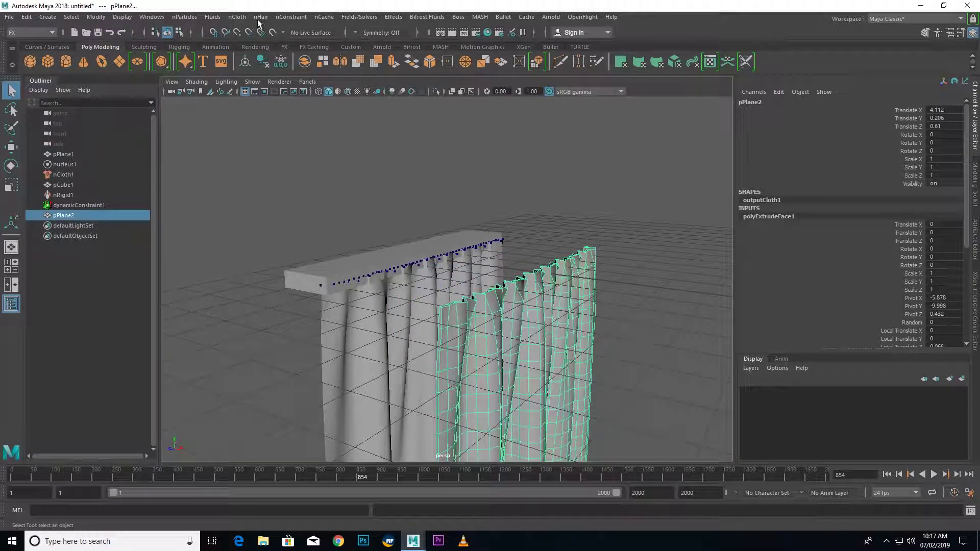
Smooth the copied curtain with Mesh > Smooth from the Modeling menu set.
{"action": "left_click", "coordinate": [45, 32]}
{"action": "left_click", "coordinate": [32, 44]}
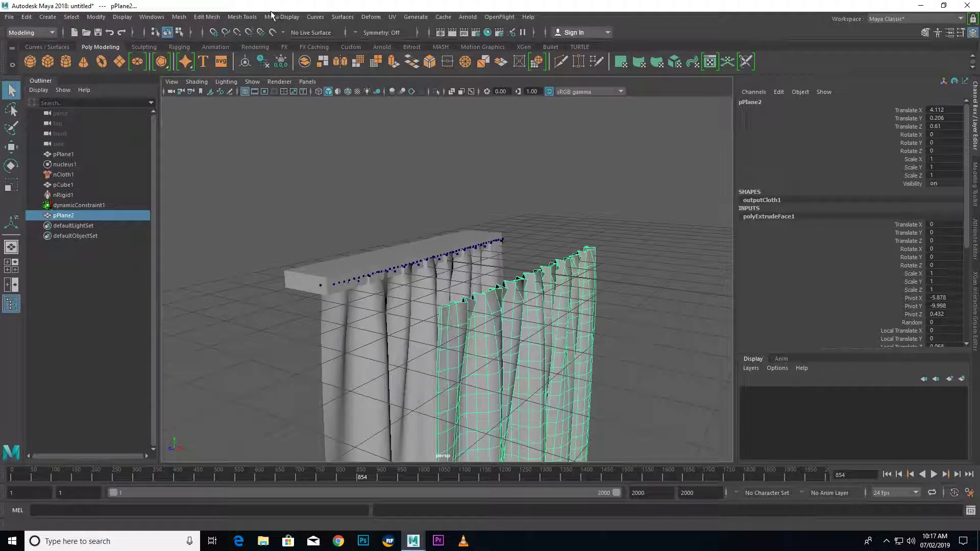
{"action": "left_click", "coordinate": [179, 17]}
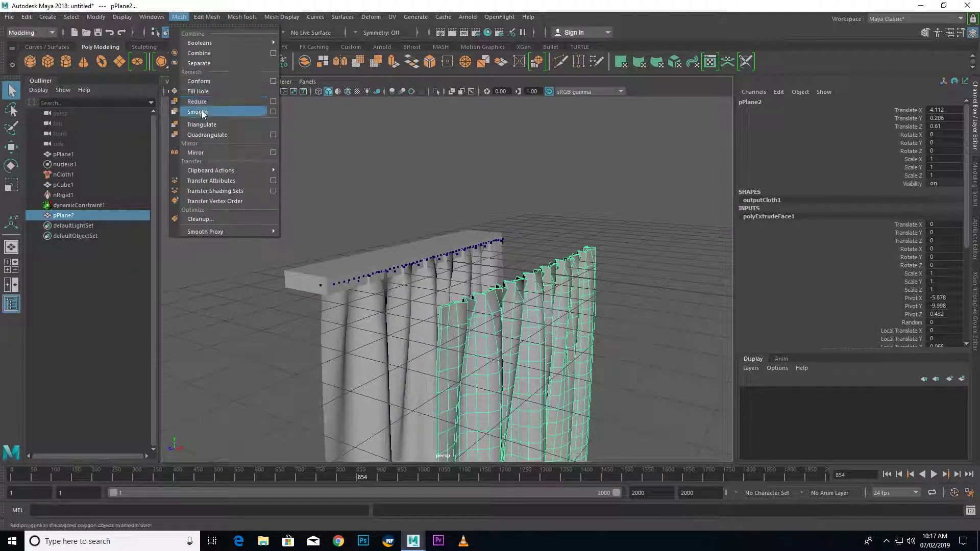
{"action": "left_click", "coordinate": [235, 131]}
Inspect the smoothed copy beside the original curtain from several angles.
{"action": "left_click", "coordinate": [599, 276]}
{"action": "scroll", "coordinate": [592, 282], "scroll_direction": "up", "scroll_amount": 2}
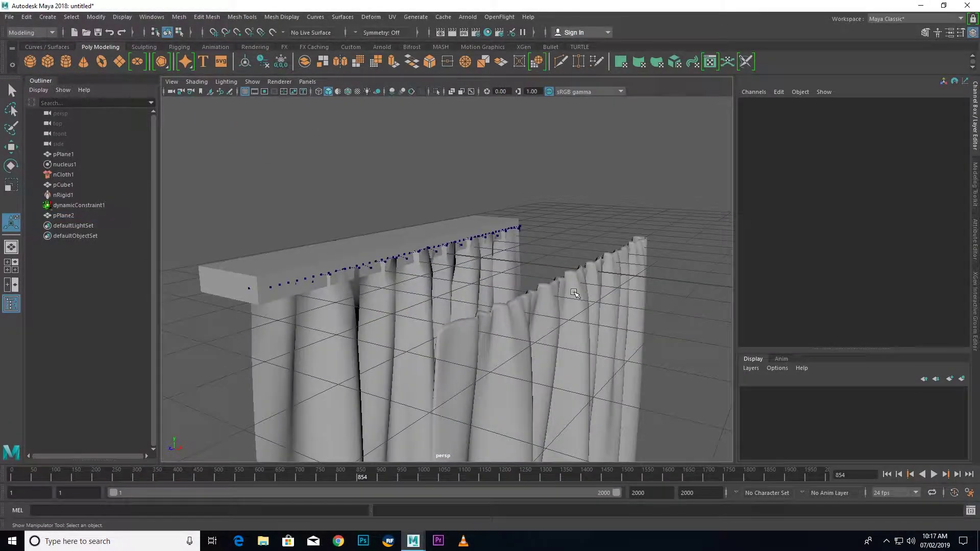
{"action": "scroll", "coordinate": [562, 316], "scroll_direction": "up", "scroll_amount": 2}
{"action": "left_click", "coordinate": [554, 325]}
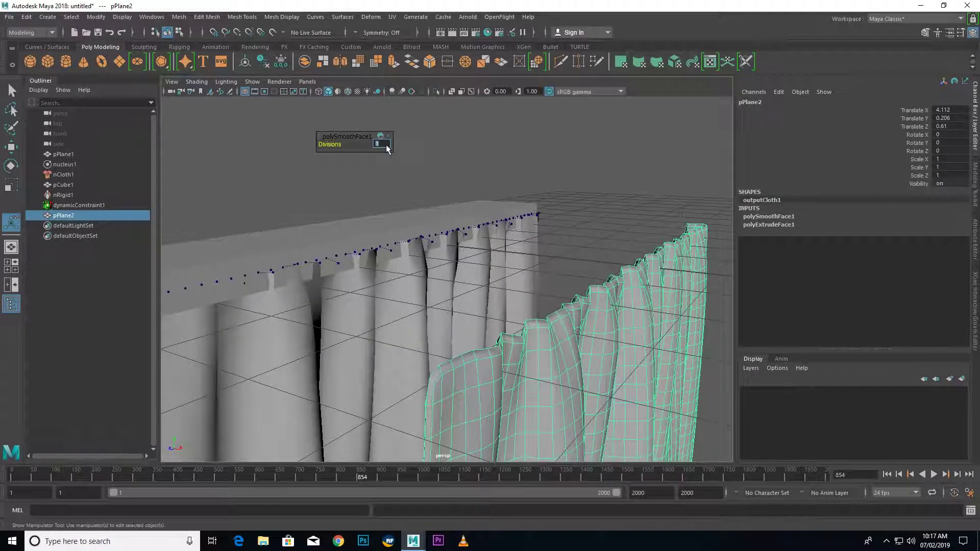
{"action": "left_click", "coordinate": [556, 161]}
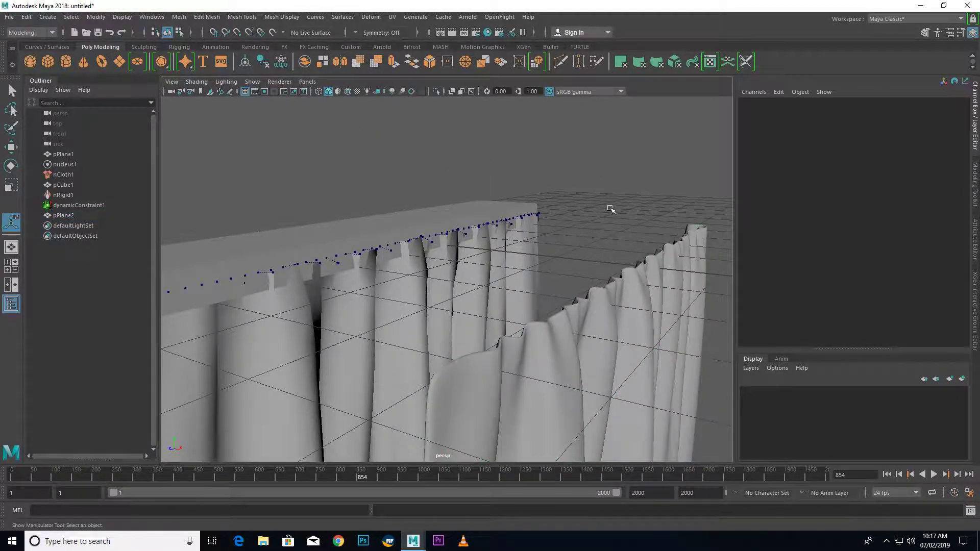
{"action": "mouse_move", "coordinate": [613, 210]}
{"action": "left_mouse_down", "text": "alt"}
{"action": "mouse_move", "coordinate": [559, 254]}
{"action": "mouse_move", "coordinate": [363, 236]}
{"action": "mouse_move", "coordinate": [542, 246]}
{"action": "mouse_move", "coordinate": [376, 199]}
{"action": "mouse_move", "coordinate": [401, 325]}
{"action": "left_mouse_up", "text": "alt"}
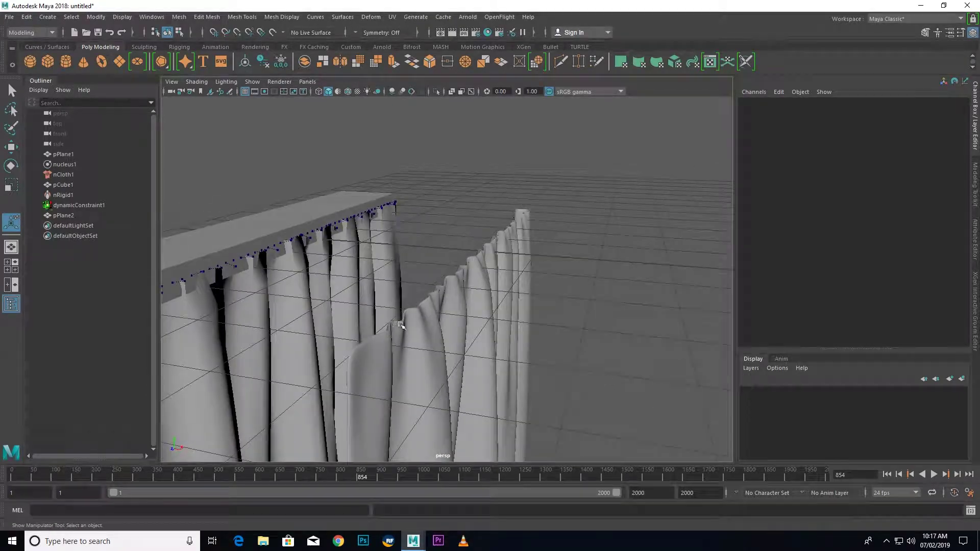
{"action": "mouse_move", "coordinate": [450, 284]}
{"action": "left_mouse_down", "text": "alt"}
{"action": "mouse_move", "coordinate": [86, 302]}
{"action": "mouse_move", "coordinate": [520, 276]}
{"action": "mouse_move", "coordinate": [587, 240]}
{"action": "mouse_move", "coordinate": [245, 303]}
{"action": "mouse_move", "coordinate": [253, 321]}
{"action": "mouse_move", "coordinate": [416, 311]}
{"action": "mouse_move", "coordinate": [531, 222]}
{"action": "left_mouse_up", "text": "alt"}
Delete the copied curtain pPlane2 and select the original curtain pPlane1.
{"action": "left_click", "coordinate": [416, 312]}
{"action": "key", "text": "Delete"}
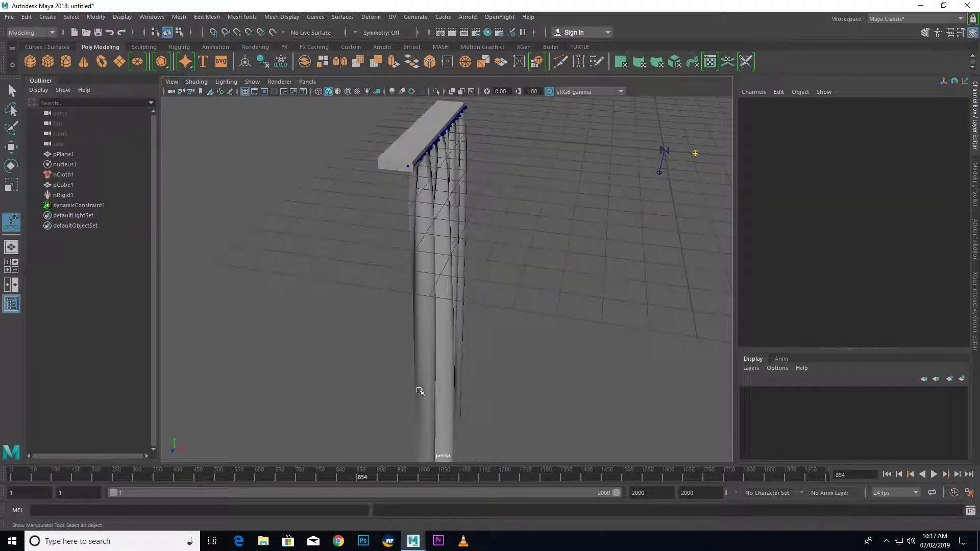
{"action": "left_click", "coordinate": [426, 228]}
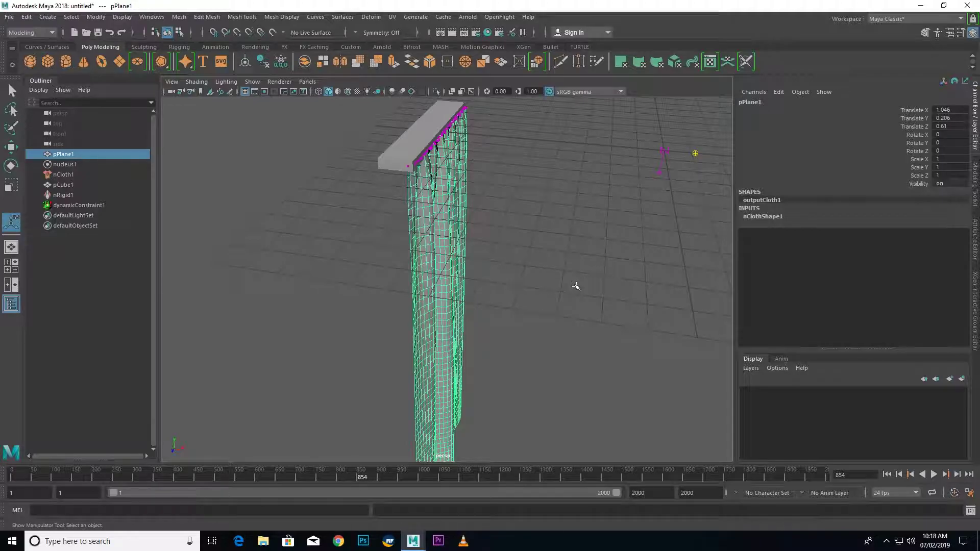
{"action": "left_click_drag", "start_coordinate": [576, 286], "coordinate": [343, 288], "text": "alt"}
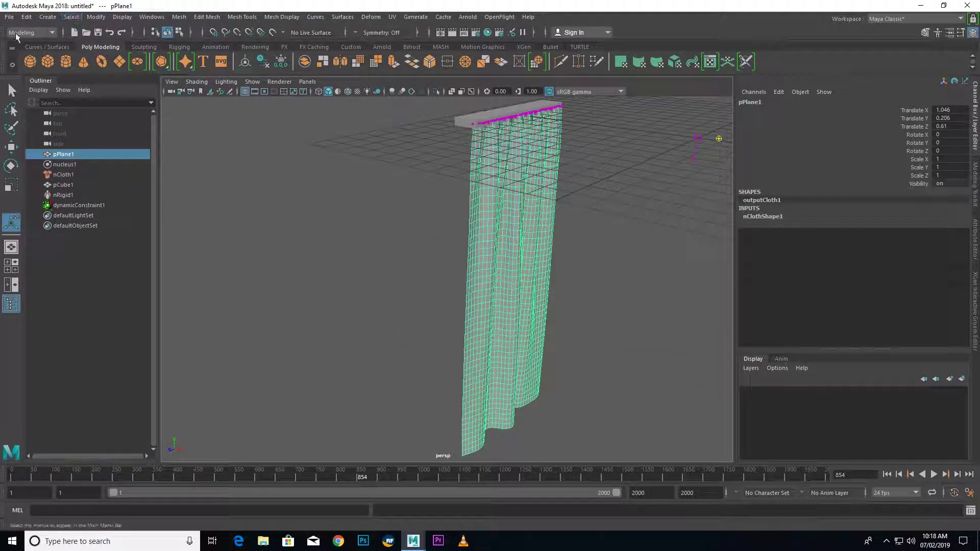
Switch to the FX menu set and add airField1, moved beside the curtain along X.
{"action": "left_click", "coordinate": [31, 32]}
{"action": "left_click", "coordinate": [20, 72]}
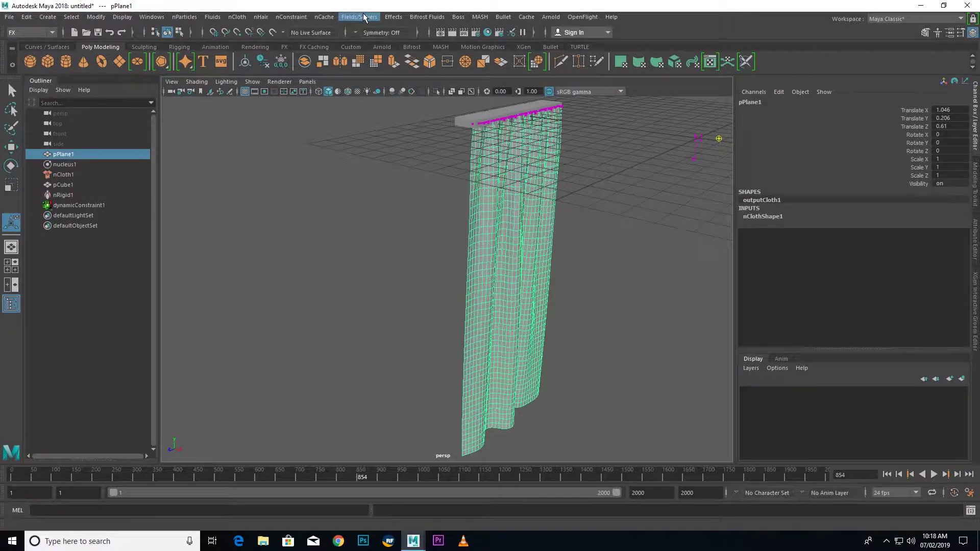
{"action": "left_click", "coordinate": [365, 17]}
{"action": "left_click", "coordinate": [365, 44]}
{"action": "mouse_move", "coordinate": [613, 251]}
{"action": "left_mouse_down", "text": "alt"}
{"action": "mouse_move", "coordinate": [580, 247]}
{"action": "mouse_move", "coordinate": [534, 272]}
{"action": "left_mouse_up", "text": "alt"}
{"action": "key", "text": "w"}
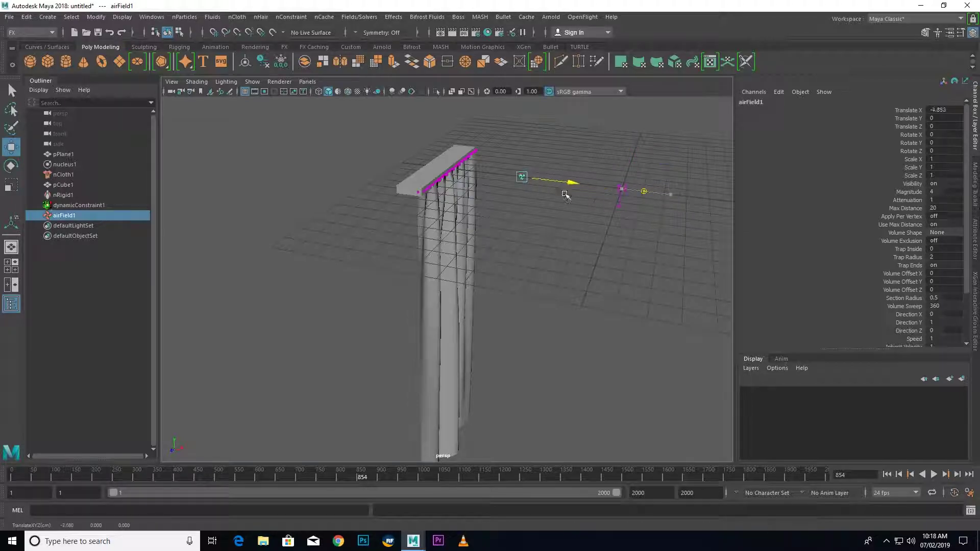
{"action": "mouse_move", "coordinate": [686, 194]}
{"action": "left_mouse_down"}
{"action": "mouse_move", "coordinate": [503, 176]}
{"action": "mouse_move", "coordinate": [425, 148]}
{"action": "mouse_move", "coordinate": [438, 268]}
{"action": "mouse_move", "coordinate": [460, 287]}
{"action": "mouse_move", "coordinate": [454, 265]}
{"action": "left_mouse_up"}
Play the simulation and watch how the air field affects the curtain.
{"action": "left_click", "coordinate": [935, 475]}
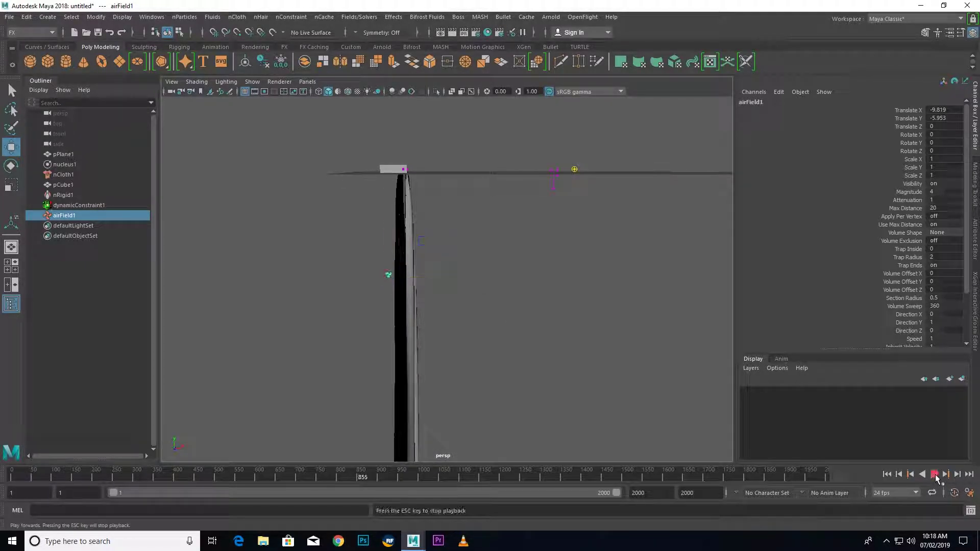
{"action": "mouse_move", "coordinate": [541, 367]}
{"action": "left_mouse_down", "text": "alt"}
{"action": "mouse_move", "coordinate": [554, 368]}
{"action": "mouse_move", "coordinate": [521, 343]}
{"action": "mouse_move", "coordinate": [575, 351]}
{"action": "mouse_move", "coordinate": [457, 357]}
{"action": "mouse_move", "coordinate": [639, 252]}
{"action": "mouse_move", "coordinate": [624, 302]}
{"action": "mouse_move", "coordinate": [765, 291]}
{"action": "mouse_move", "coordinate": [521, 304]}
{"action": "left_mouse_up", "text": "alt"}
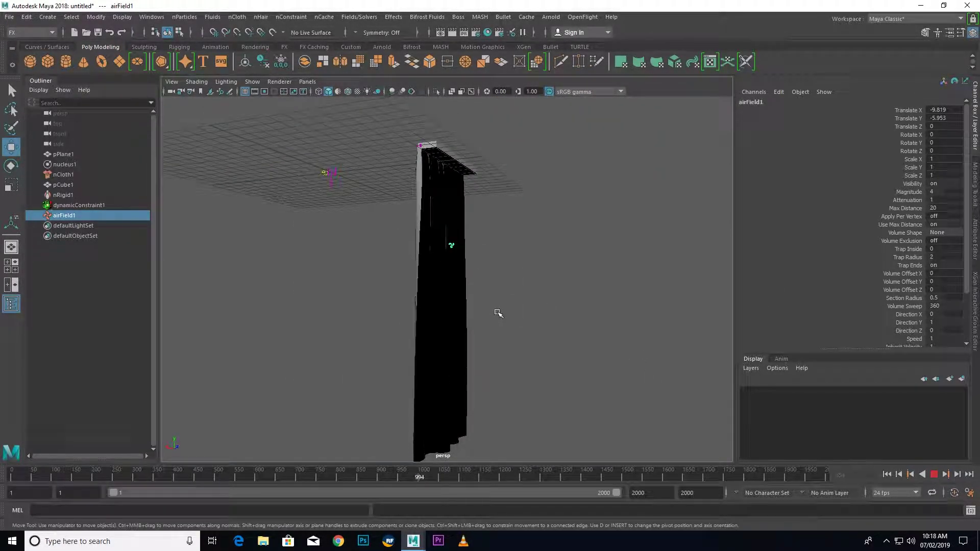
{"action": "mouse_move", "coordinate": [455, 288]}
{"action": "left_mouse_down", "text": "alt"}
{"action": "mouse_move", "coordinate": [477, 291]}
{"action": "mouse_move", "coordinate": [500, 321]}
{"action": "left_mouse_up", "text": "alt"}
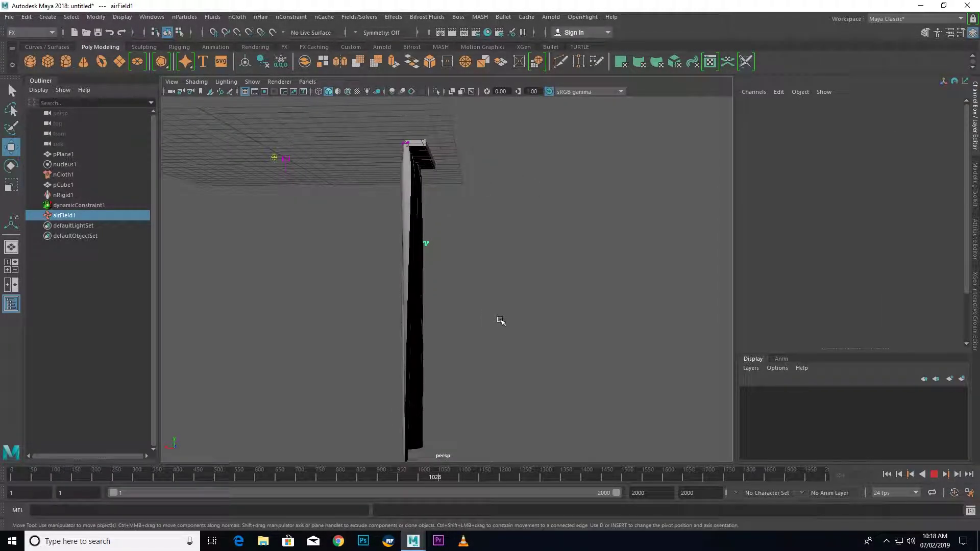
{"action": "left_click", "coordinate": [933, 476]}
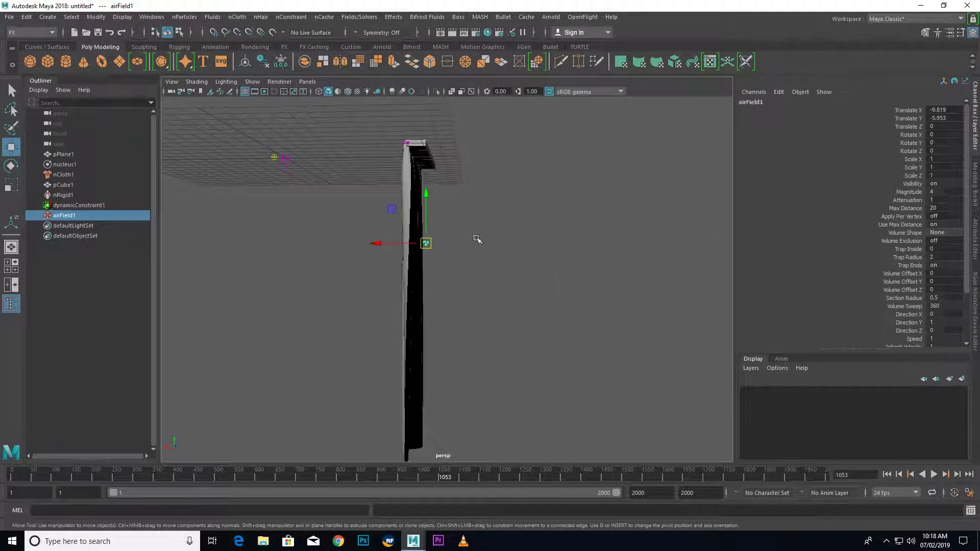
Lower airField1 to Y -16.257, replay, and show its Air Field Attributes.
{"action": "left_click_drag", "start_coordinate": [427, 203], "coordinate": [427, 352]}
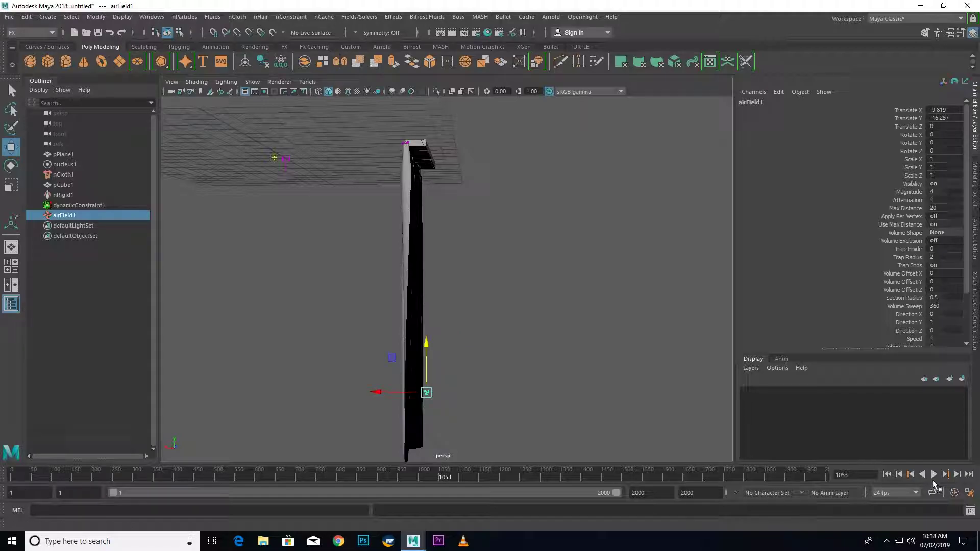
{"action": "left_click", "coordinate": [934, 475]}
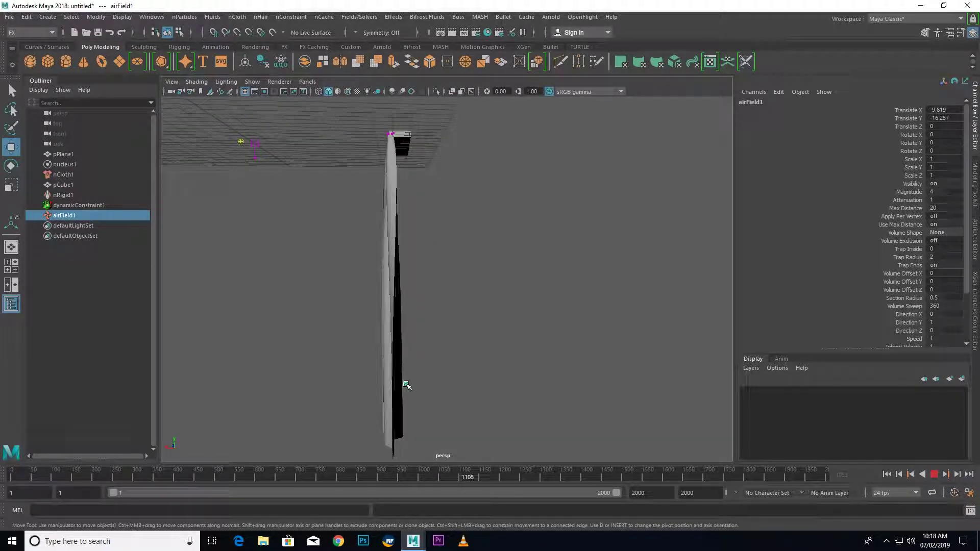
{"action": "left_click", "coordinate": [934, 475]}
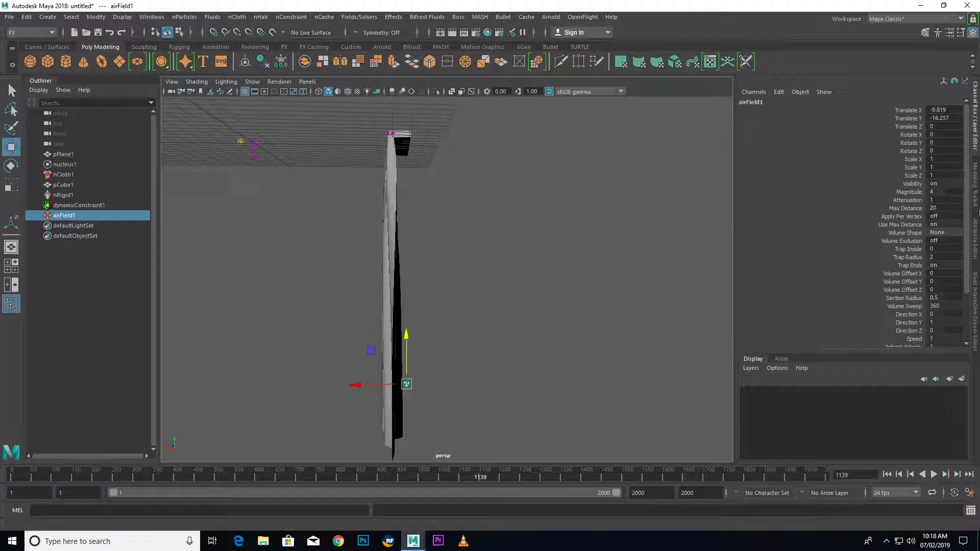
{"action": "mouse_move", "coordinate": [477, 383]}
{"action": "left_mouse_down", "text": "alt"}
{"action": "mouse_move", "coordinate": [404, 396]}
{"action": "mouse_move", "coordinate": [483, 379]}
{"action": "left_mouse_up", "text": "alt"}
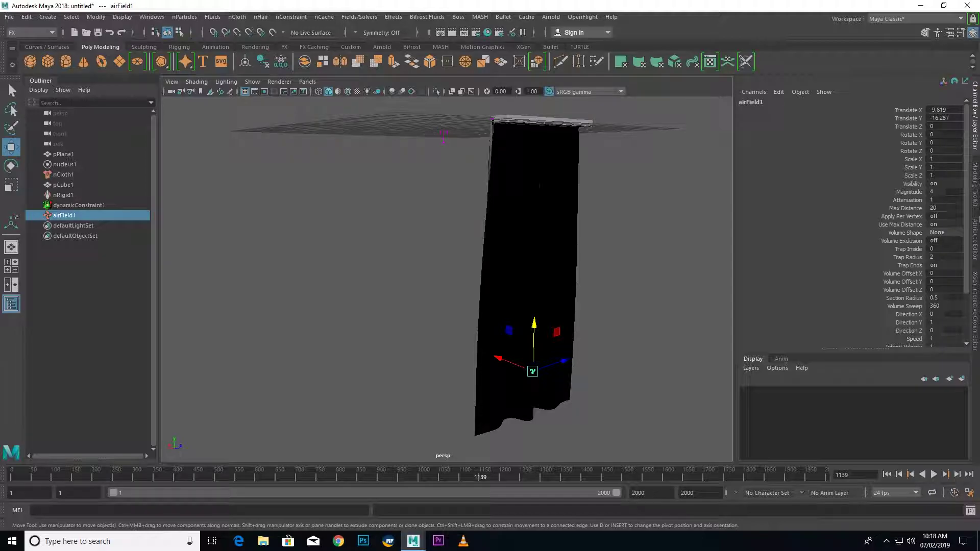
{"action": "left_click", "coordinate": [976, 249]}
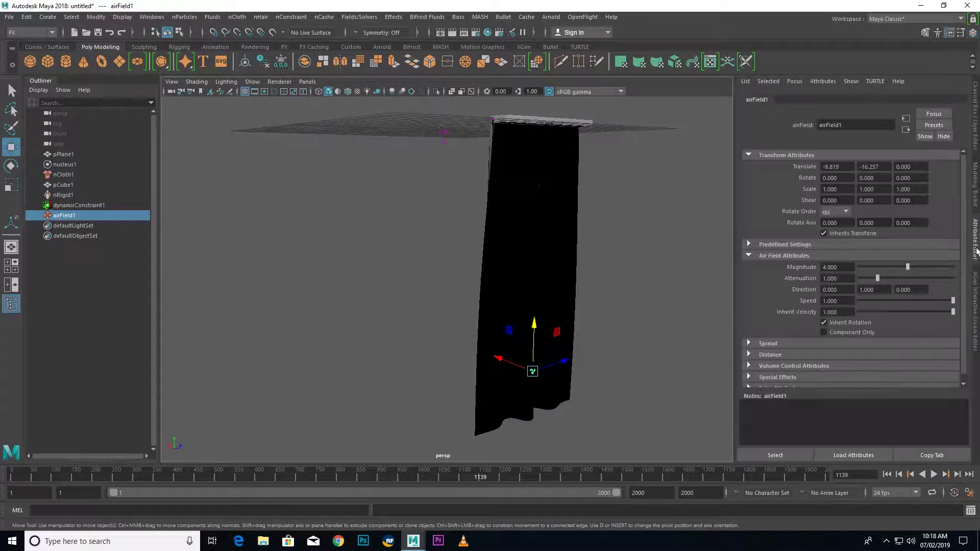
Set the air field's Direction X to 1.
{"action": "double_click", "coordinate": [845, 289]}
{"action": "type", "text": "1"}
{"action": "key", "text": "Return"}
Play the cloth simulation and raise the air field's Magnitude from 4 to 20.
{"action": "left_click", "coordinate": [934, 474]}
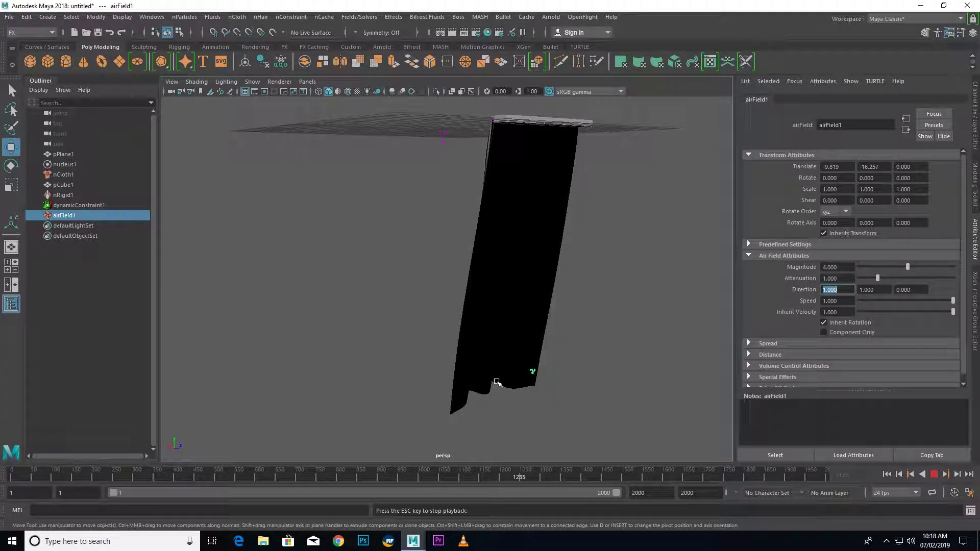
{"action": "left_click_drag", "start_coordinate": [498, 383], "coordinate": [591, 380], "text": "alt"}
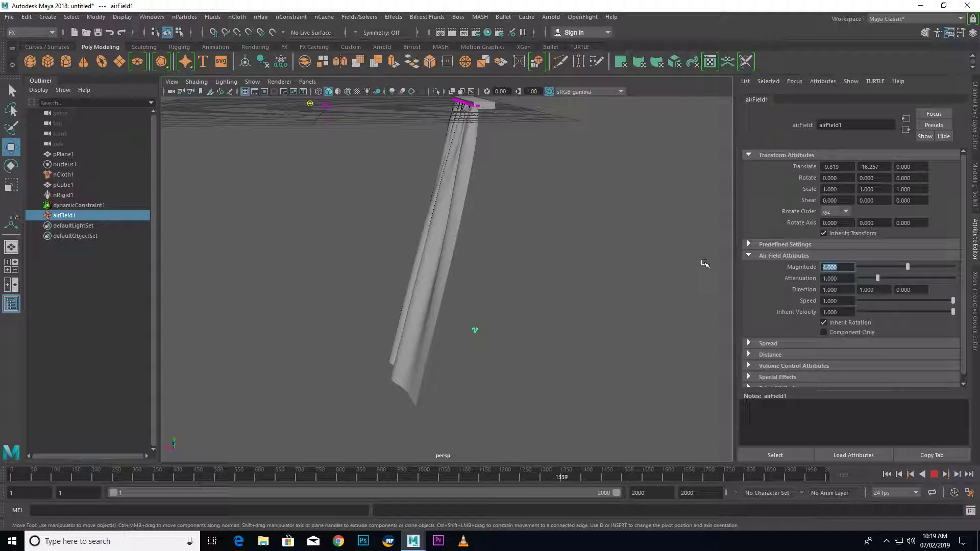
{"action": "type", "text": "20"}
{"action": "key", "text": "Return"}
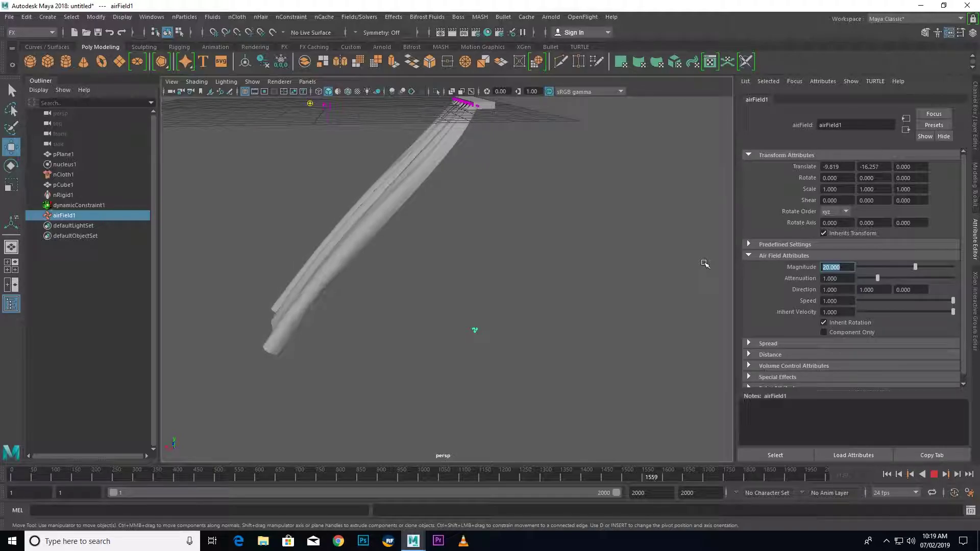
Try air field Attenuation values from 0 up to about 3.5, restarting playback.
{"action": "left_click_drag", "start_coordinate": [876, 280], "coordinate": [859, 279]}
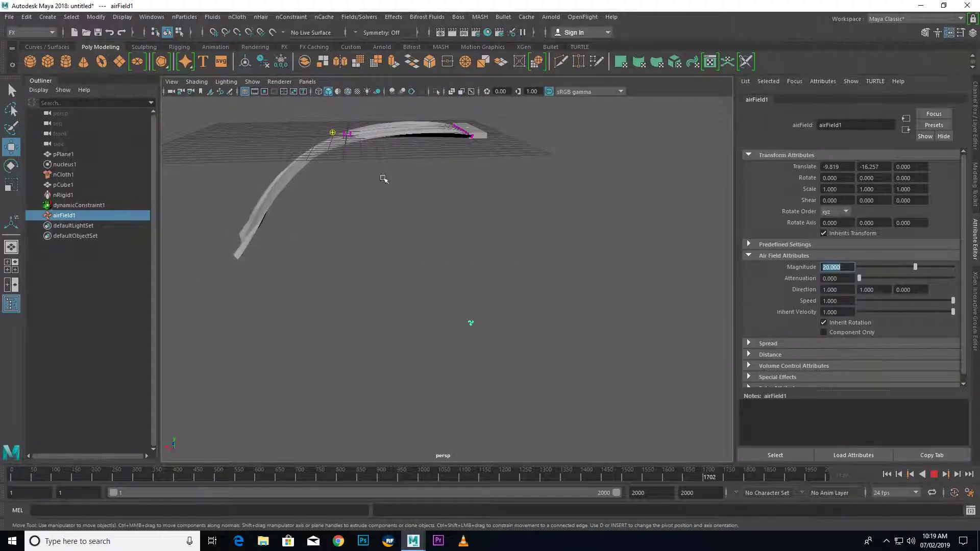
{"action": "left_click", "coordinate": [887, 279]}
{"action": "left_click_drag", "start_coordinate": [894, 280], "coordinate": [924, 275]}
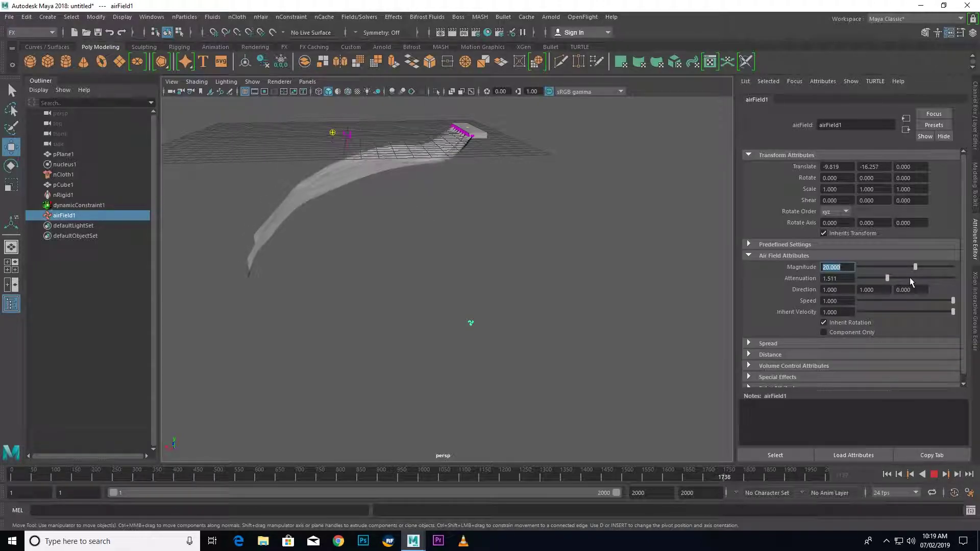
{"action": "left_click", "coordinate": [925, 278]}
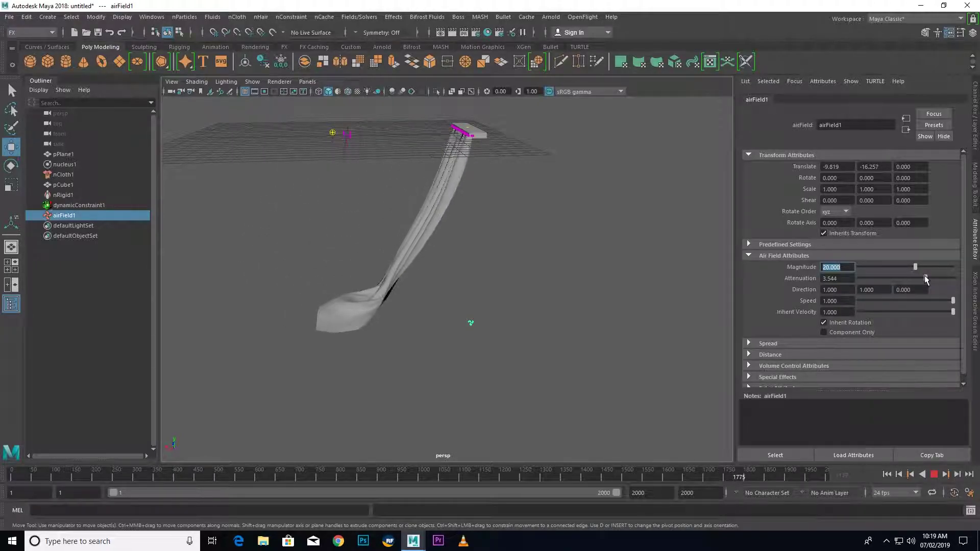
{"action": "left_click", "coordinate": [935, 476]}
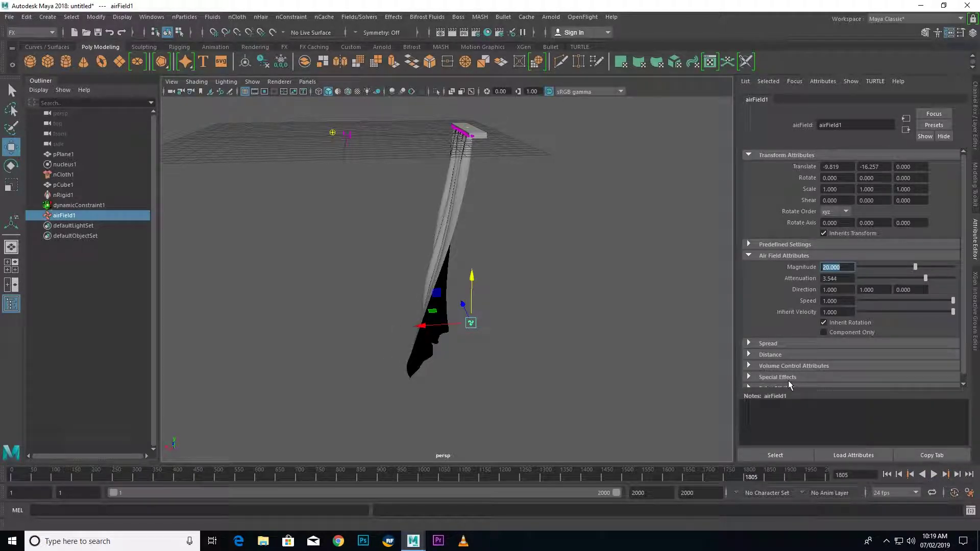
{"action": "key", "text": "alt+v"}
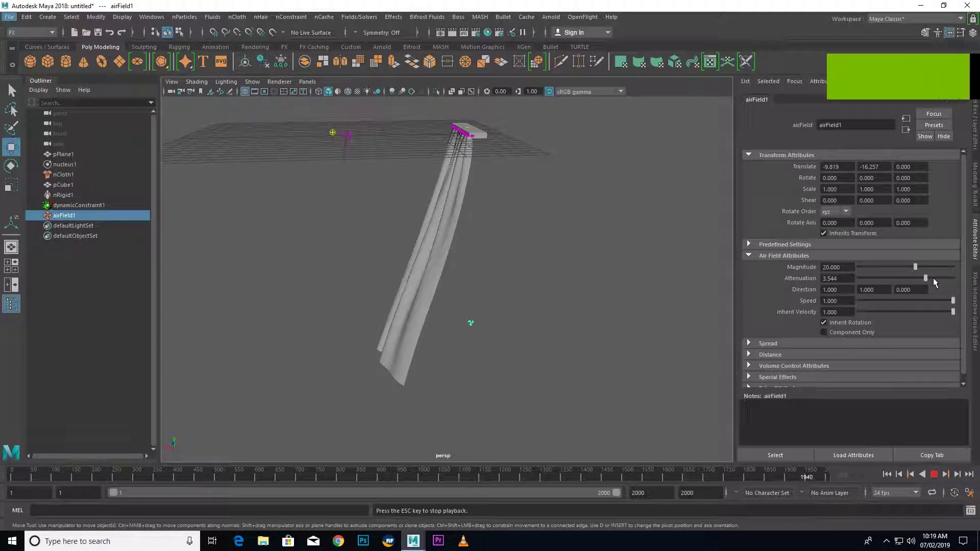
Test Attenuation around 4 and 1.2, settle it at 2.747, then edit Direction Z.
{"action": "left_click_drag", "start_coordinate": [933, 278], "coordinate": [944, 280]}
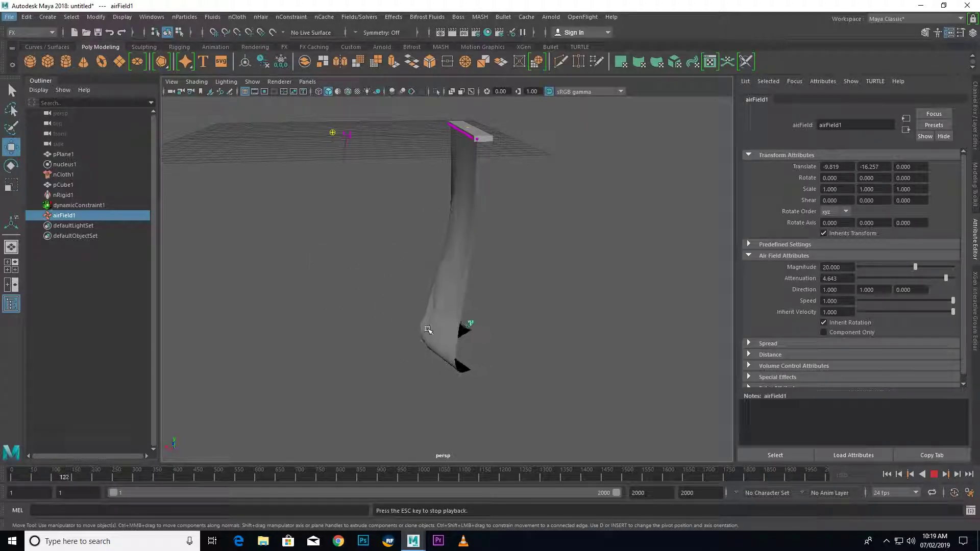
{"action": "left_click_drag", "start_coordinate": [464, 328], "coordinate": [631, 332], "text": "alt"}
{"action": "left_click", "coordinate": [912, 278]}
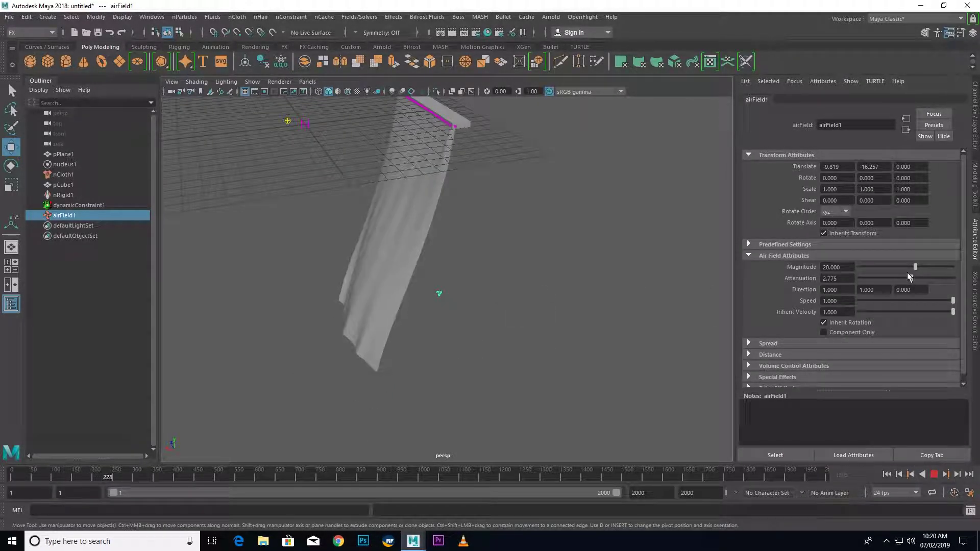
{"action": "left_click", "coordinate": [881, 279]}
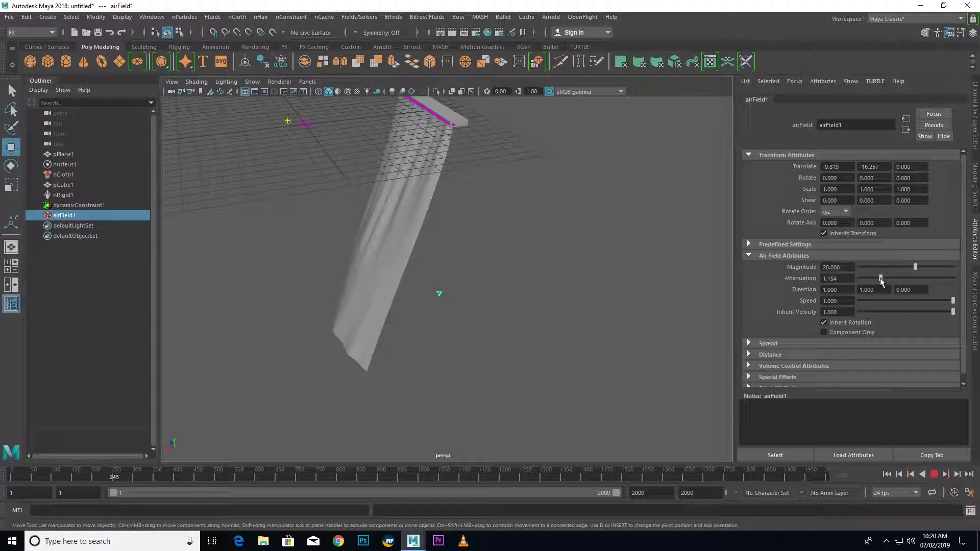
{"action": "left_click", "coordinate": [912, 278]}
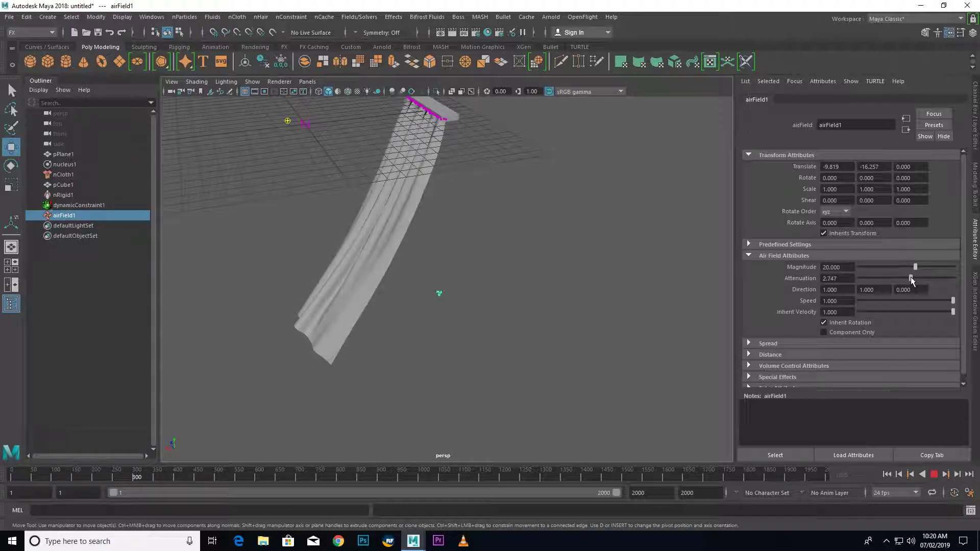
{"action": "left_click", "coordinate": [914, 289]}
{"action": "type", "text": "1.000"}
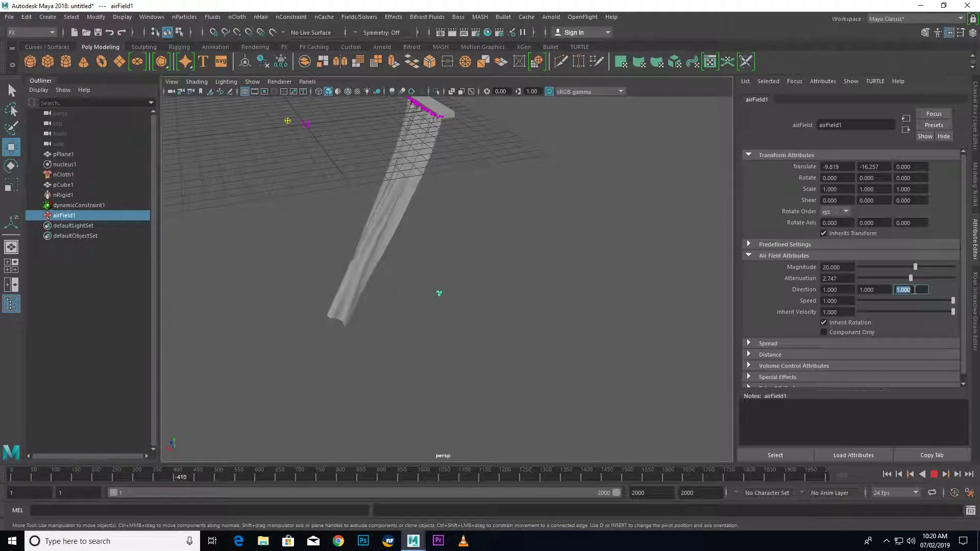
Reduce the air field's Speed to 0.527 and set Direction Z to 0.
{"action": "scroll", "coordinate": [612, 296], "scroll_direction": "up", "scroll_amount": 5}
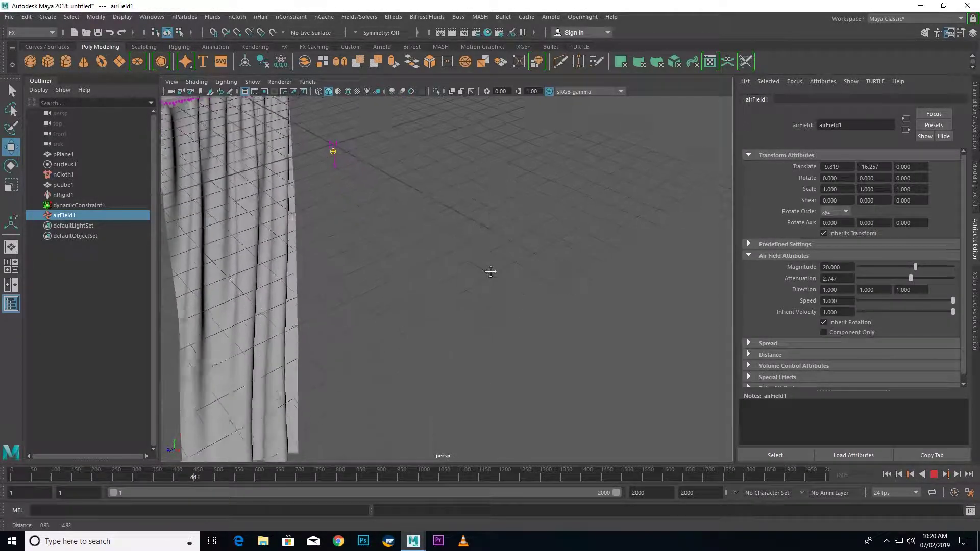
{"action": "scroll", "coordinate": [460, 357], "scroll_direction": "down", "scroll_amount": 5}
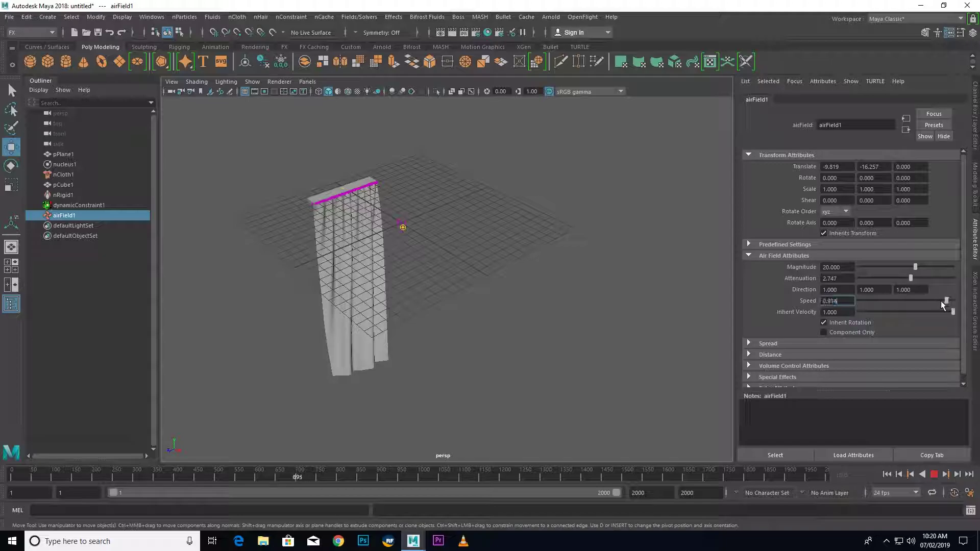
{"action": "left_click_drag", "start_coordinate": [943, 305], "coordinate": [914, 308]}
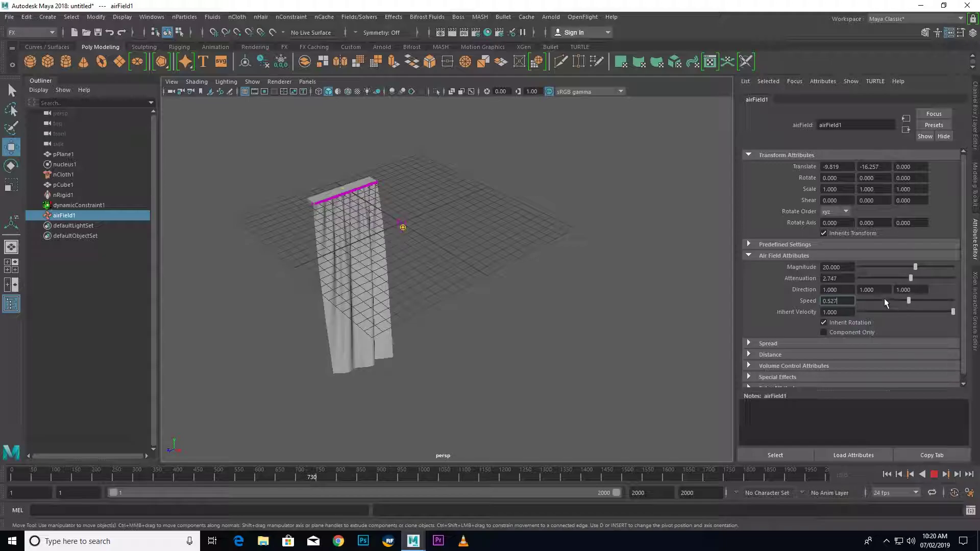
{"action": "left_click", "coordinate": [911, 290]}
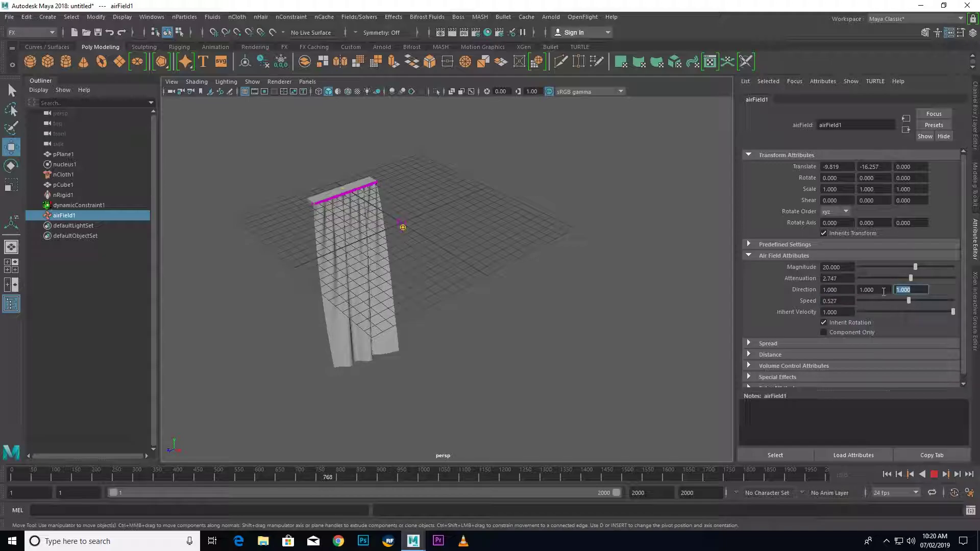
{"action": "type", "text": "0"}
{"action": "key", "text": "Return"}
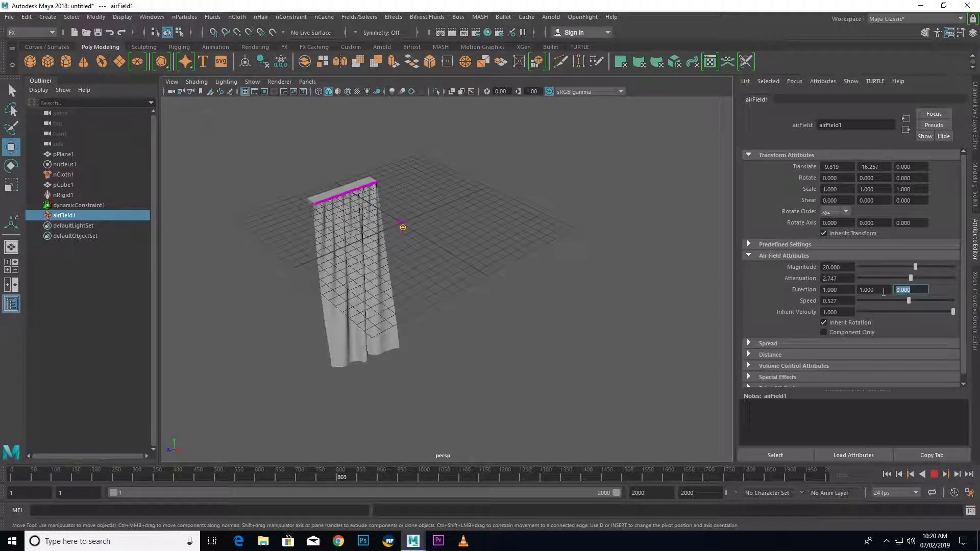
Raise Attenuation to 5, then lower it to about 2.39 while viewing the curtain.
{"action": "left_click_drag", "start_coordinate": [913, 280], "coordinate": [956, 280]}
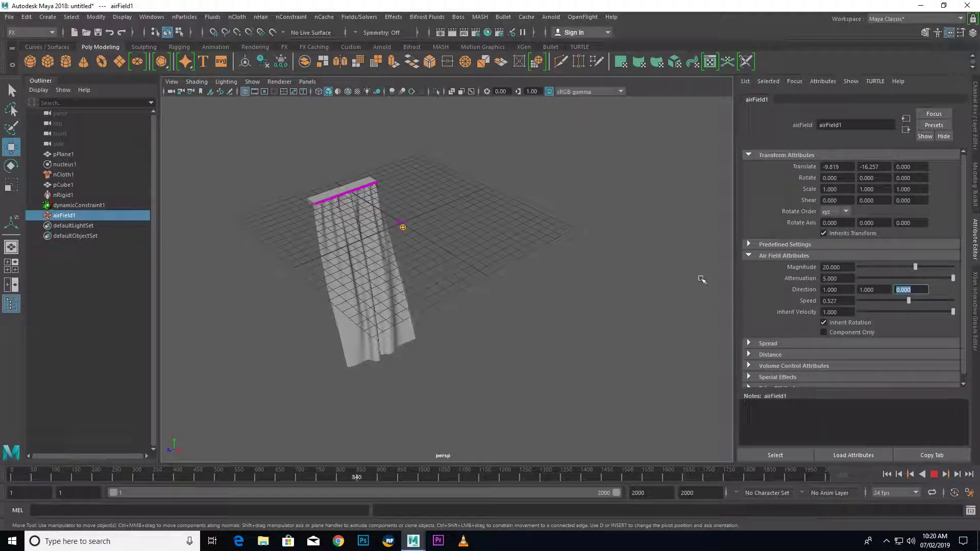
{"action": "left_click_drag", "start_coordinate": [482, 303], "coordinate": [526, 300], "text": "alt"}
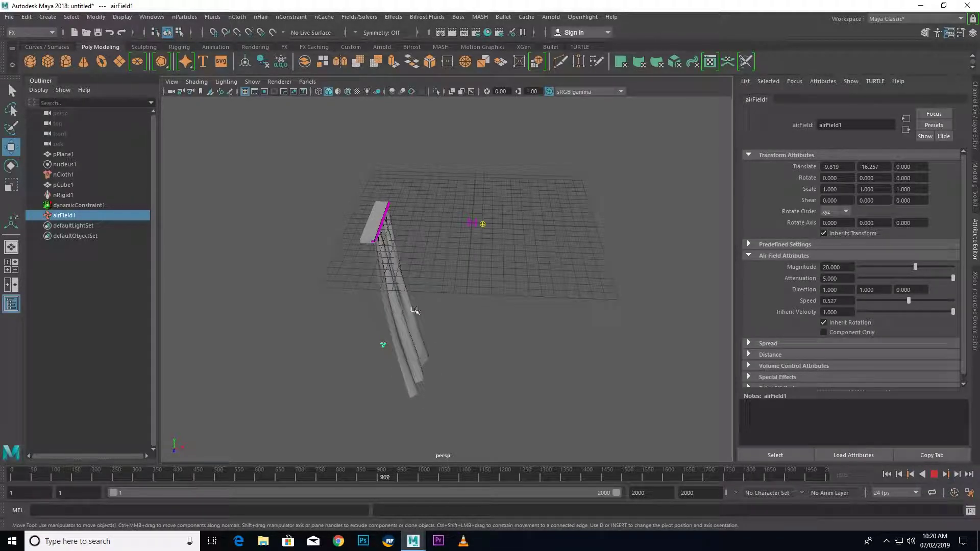
{"action": "left_click_drag", "start_coordinate": [476, 328], "coordinate": [374, 324], "text": "alt"}
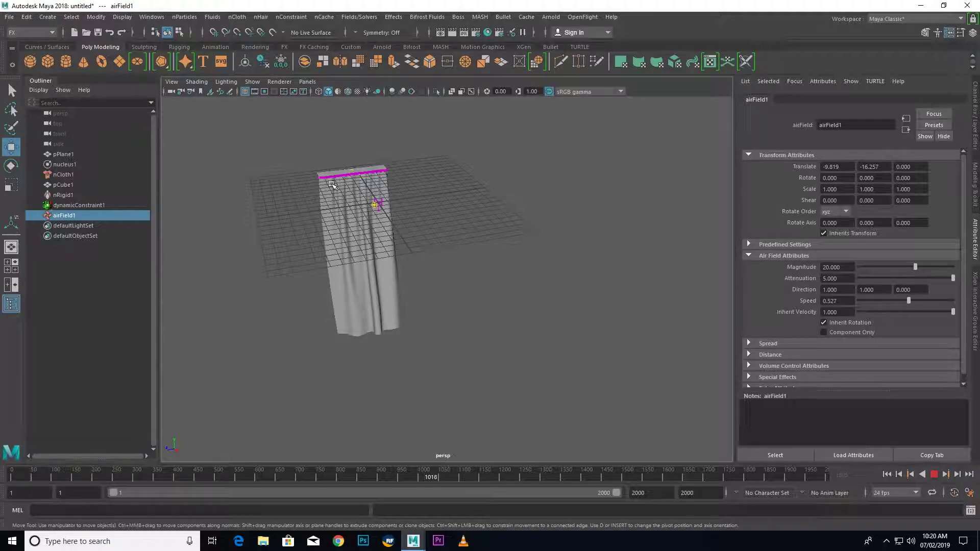
{"action": "left_click", "coordinate": [929, 277]}
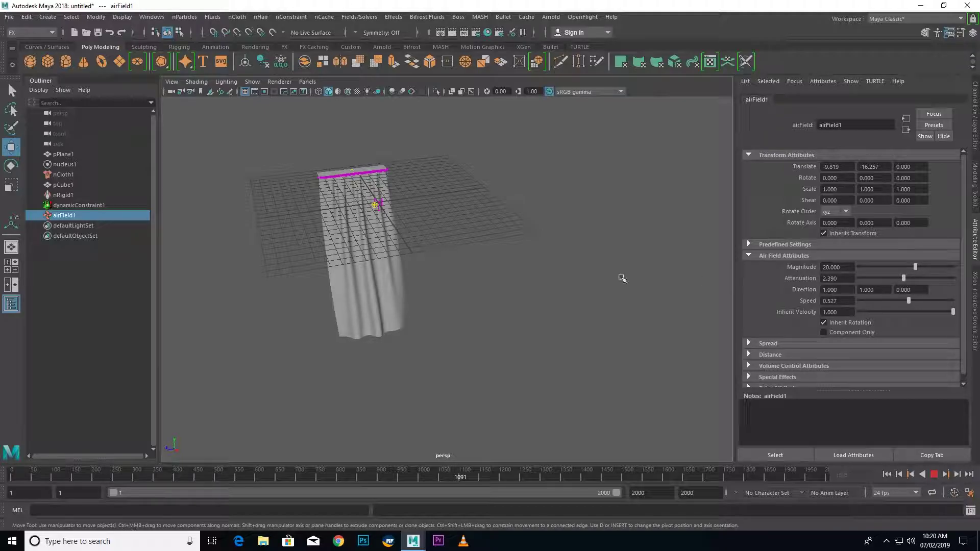
{"action": "left_click_drag", "start_coordinate": [620, 278], "coordinate": [599, 270], "text": "alt"}
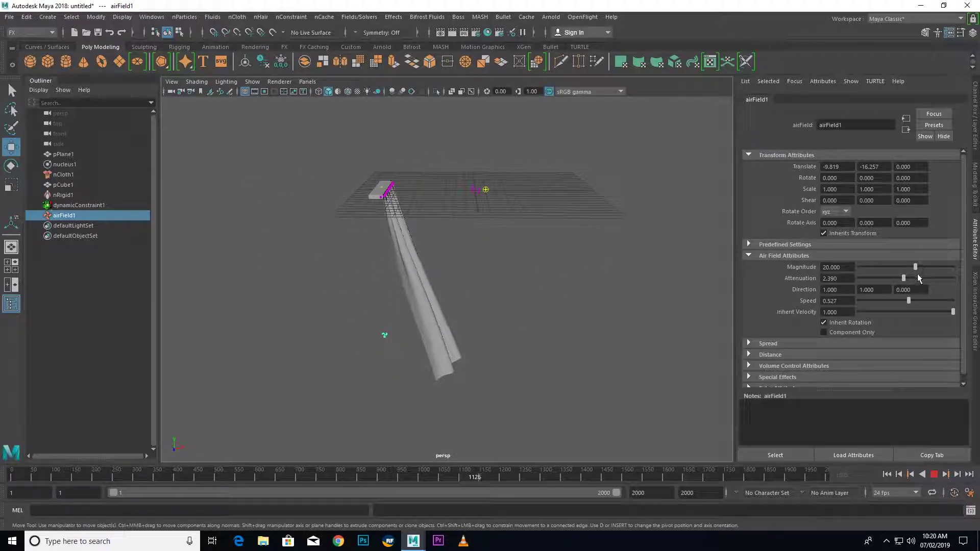